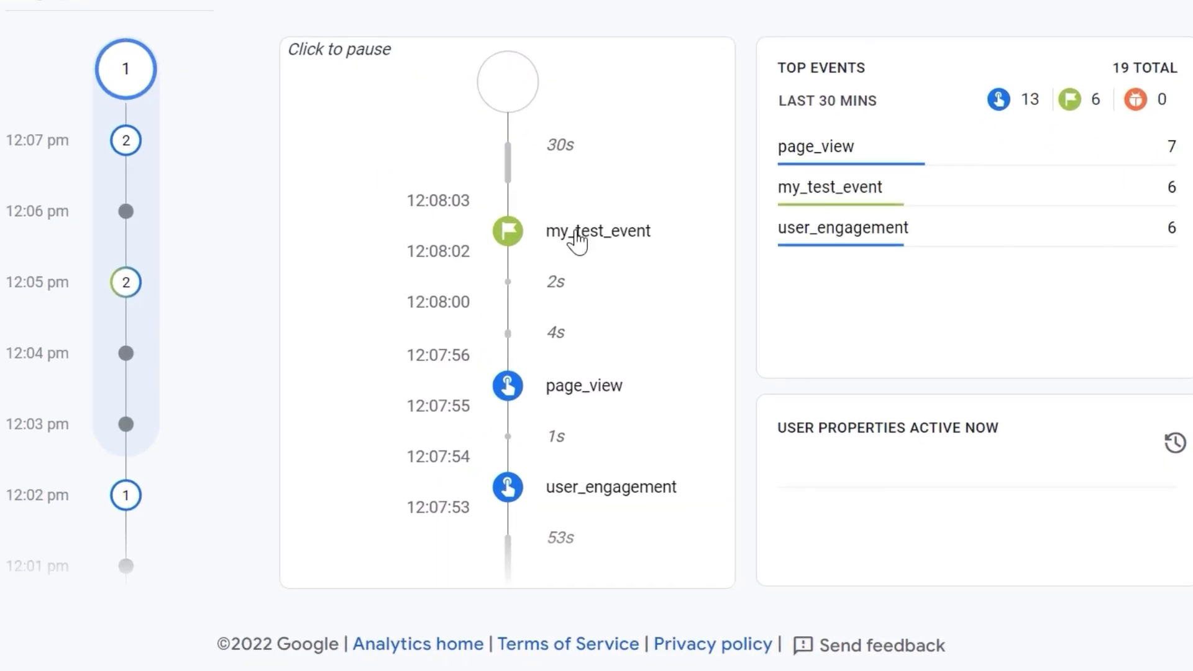
Step: Open my_test_event in DebugView and read its values: param_1 is book, param_2 is tutorial
click(578, 239)
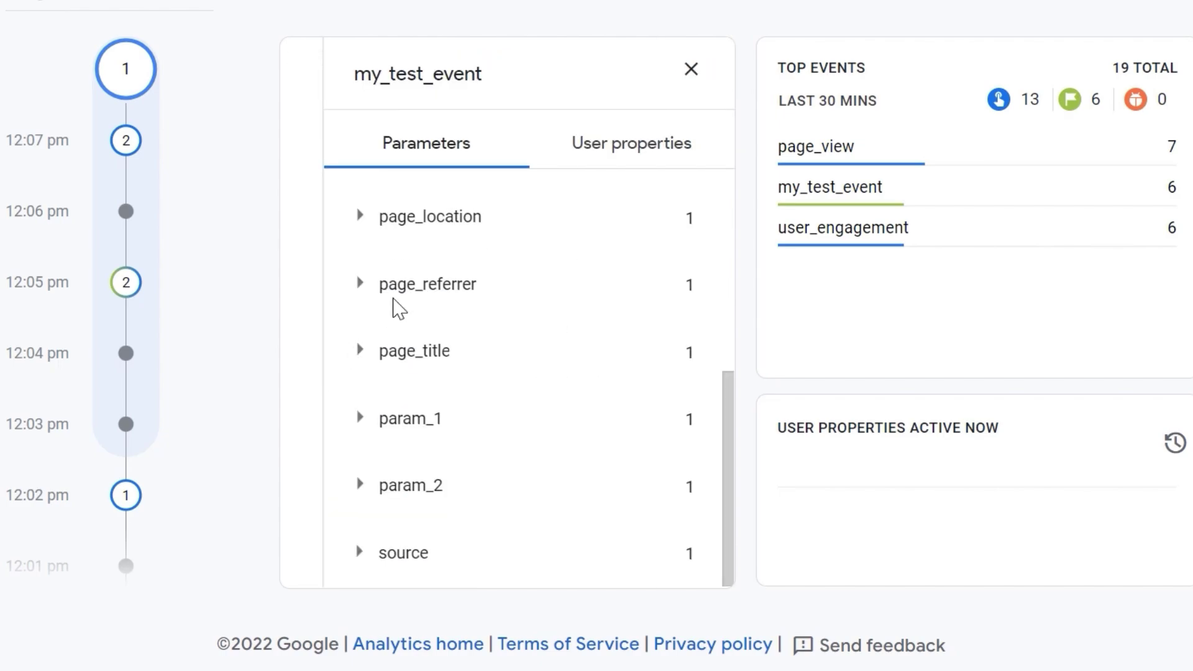
click(360, 418)
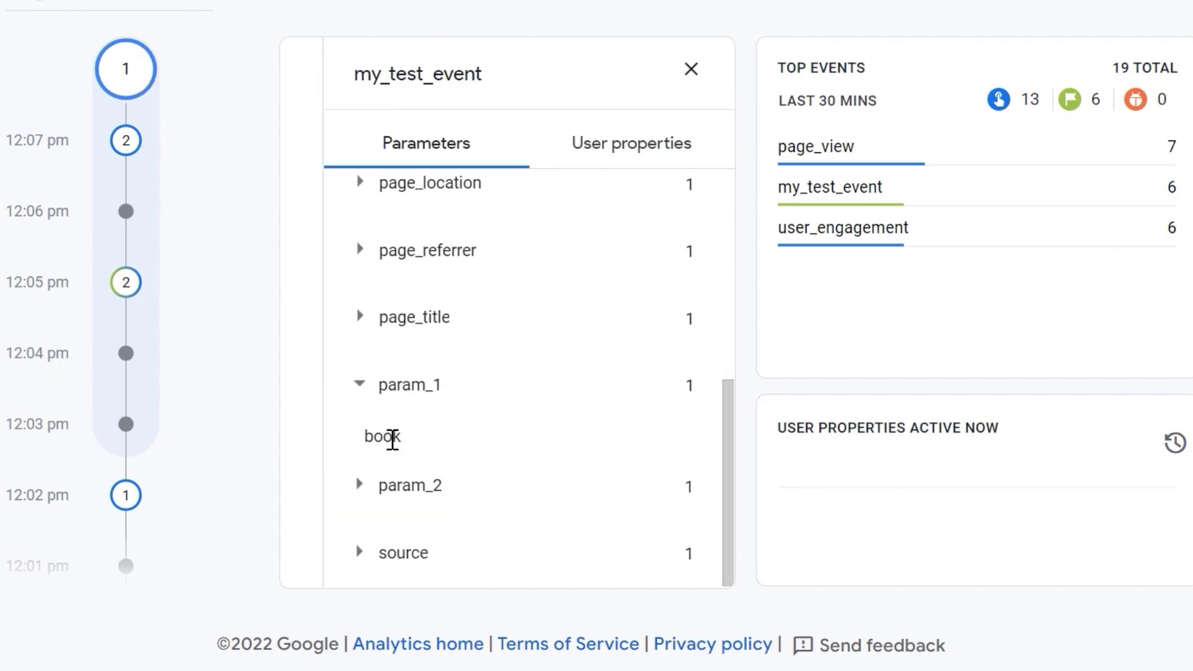
click(360, 477)
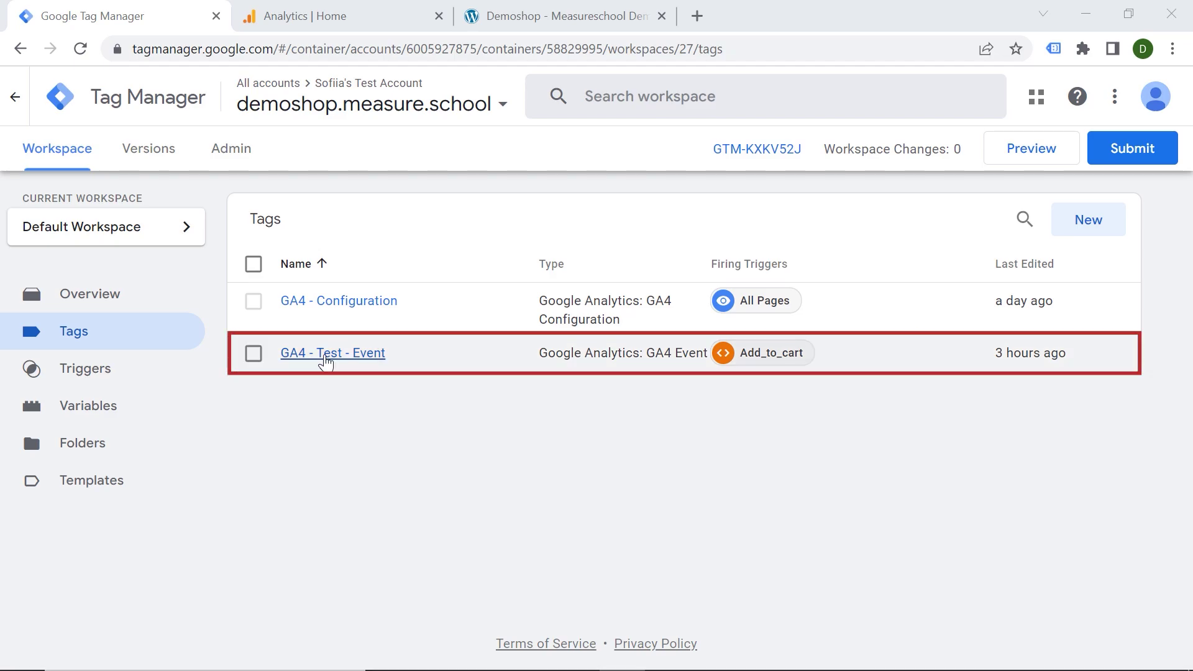
click(324, 354)
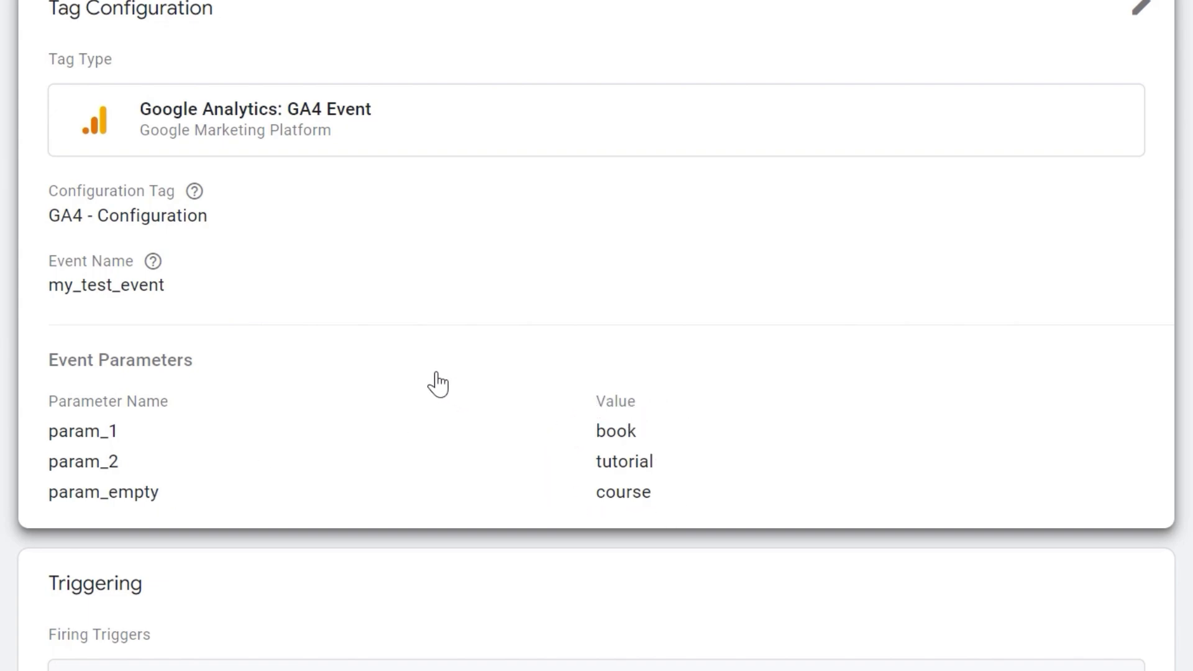
scroll(282, 489, down, 2)
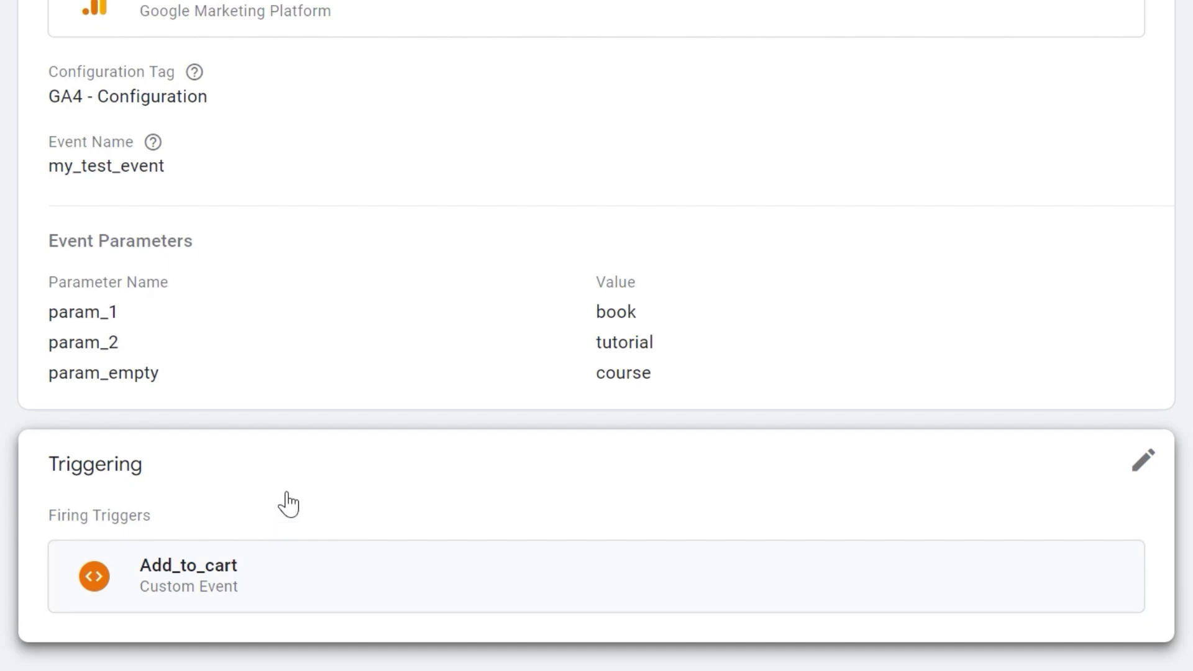
scroll(292, 515, up, 2)
click(182, 97)
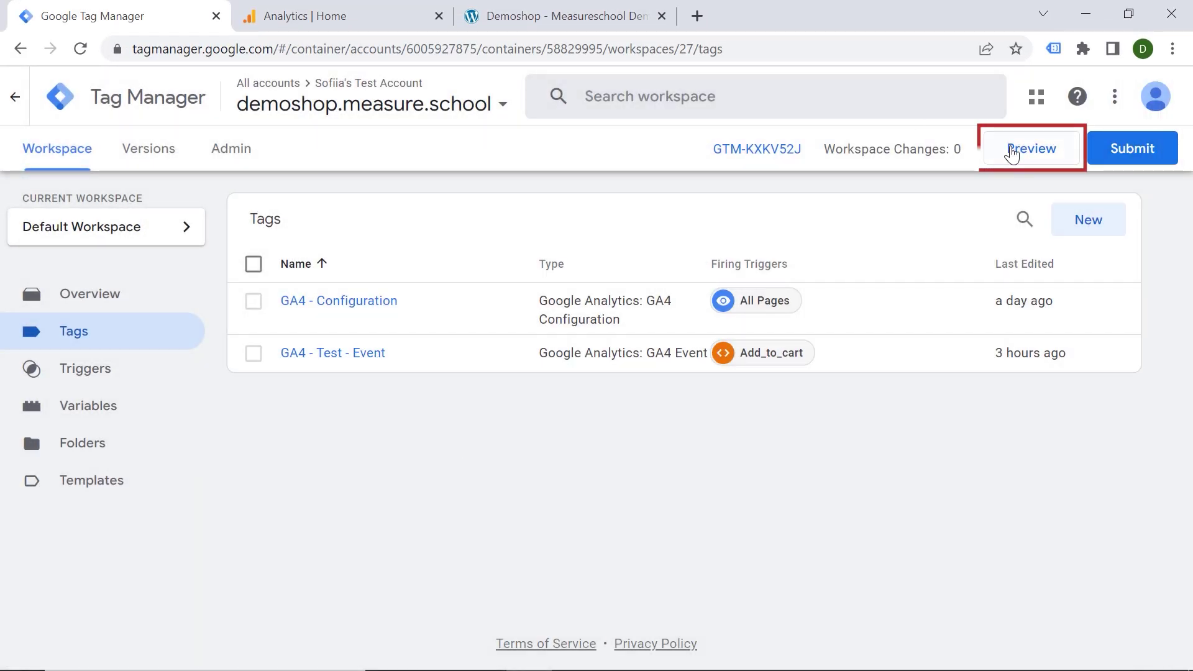
Step: Connect a preview session to demoshop.measure.school and add the $18 Happy Ninja to the cart
click(1009, 152)
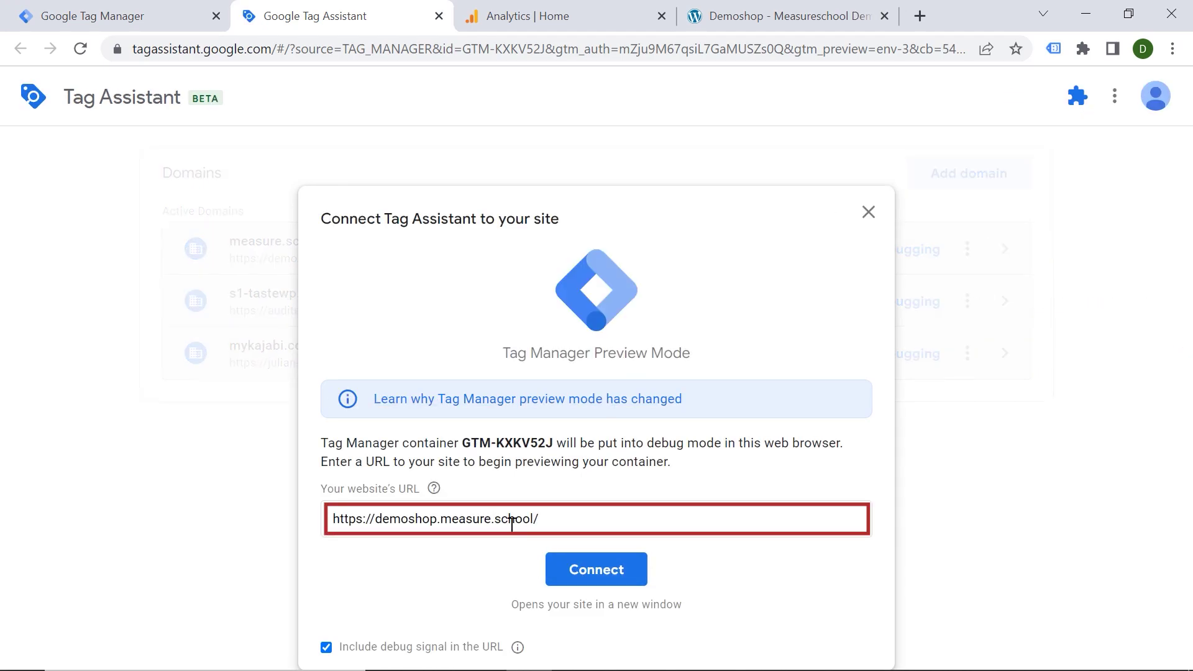
click(585, 575)
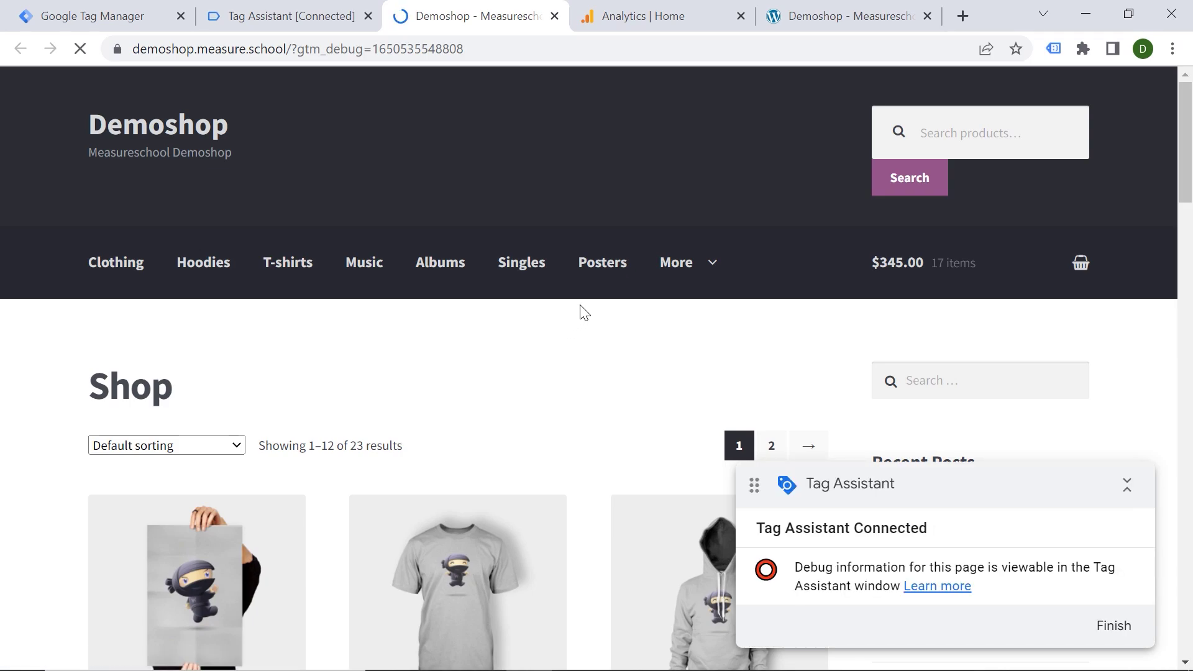
scroll(592, 312, down, 4)
scroll(535, 260, down, 1)
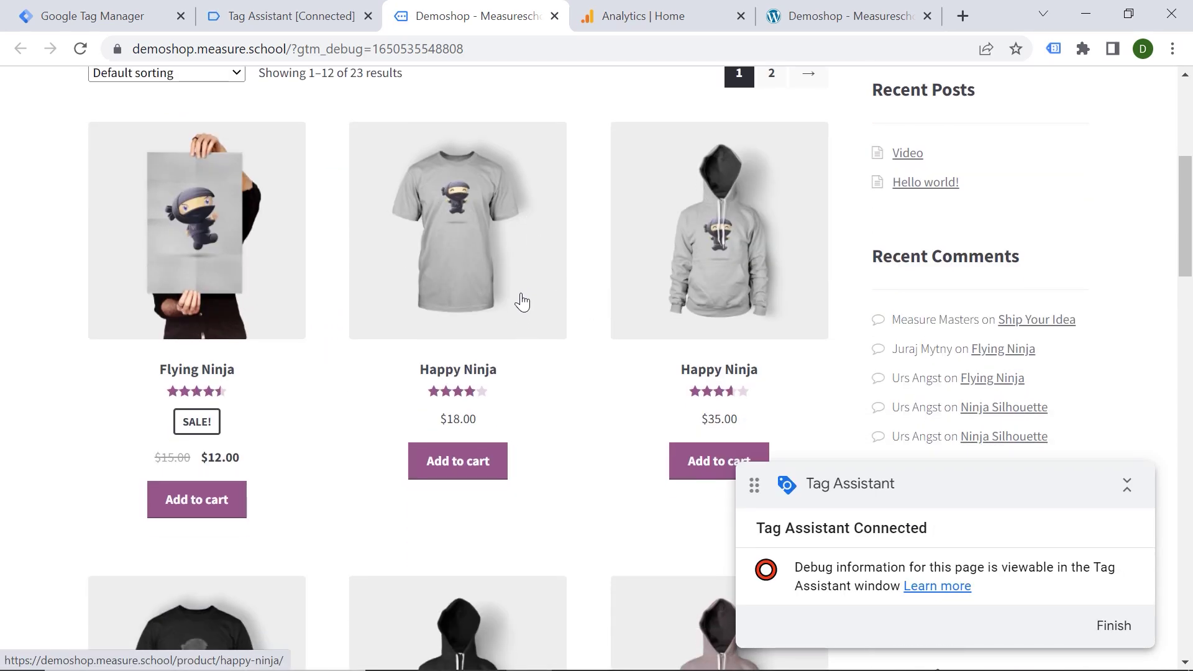
click(458, 476)
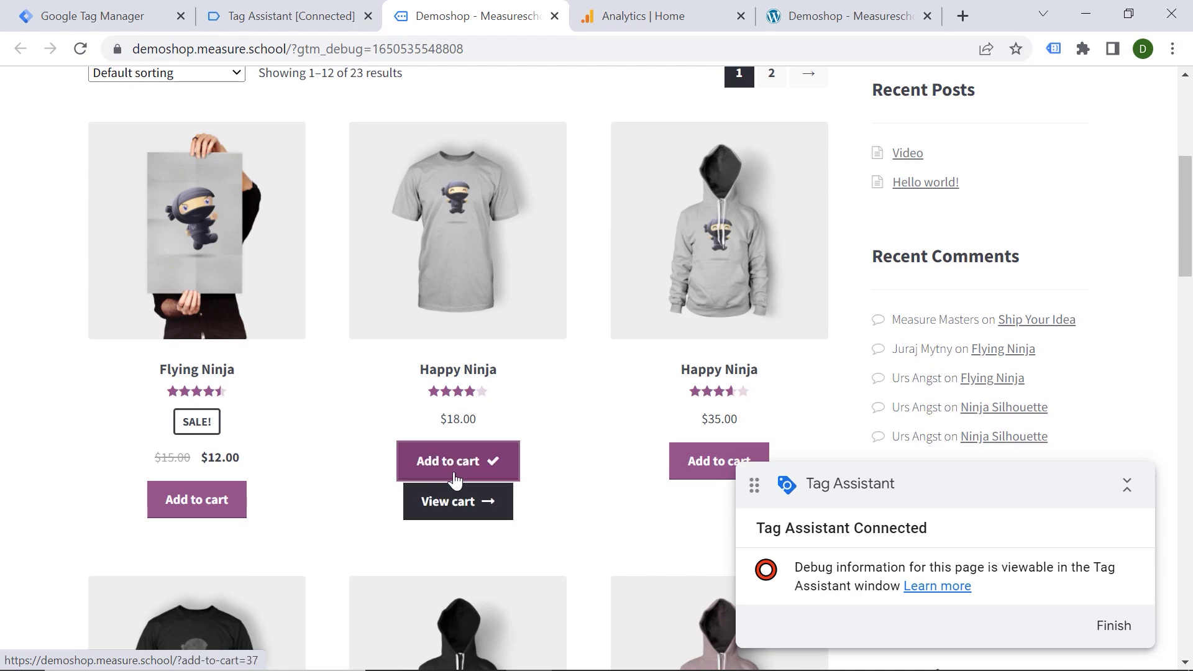
click(254, 20)
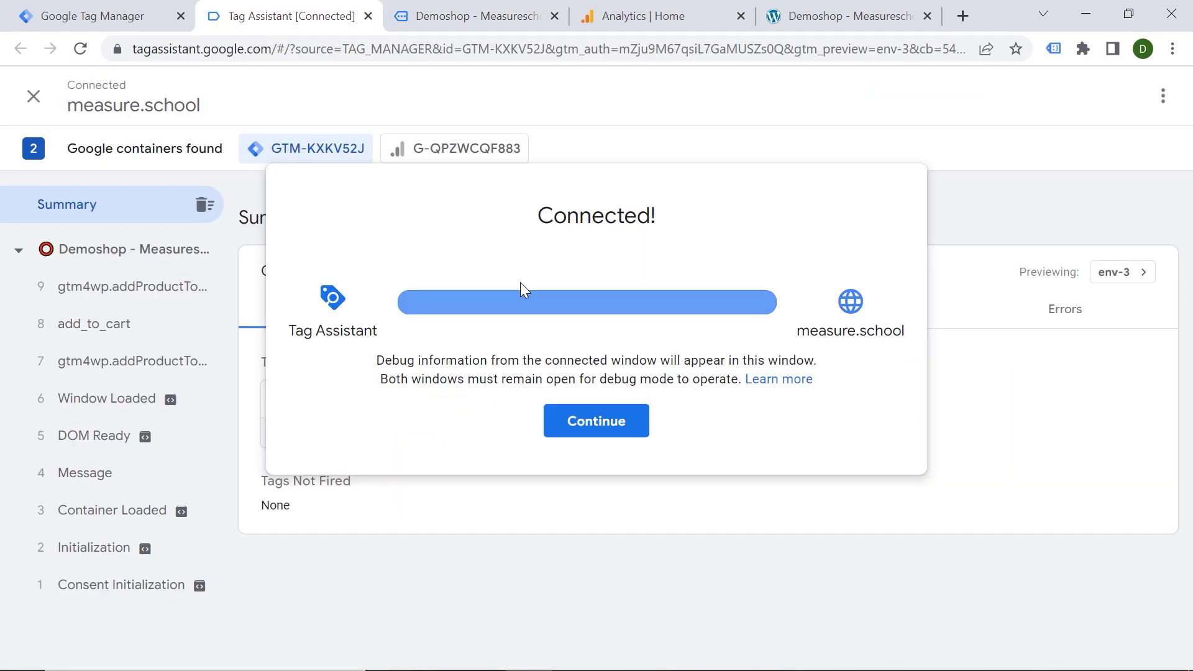
Step: Confirm GA4 - Test - Event fired on add_to_cart, sending my_test_event with three parameters
click(576, 430)
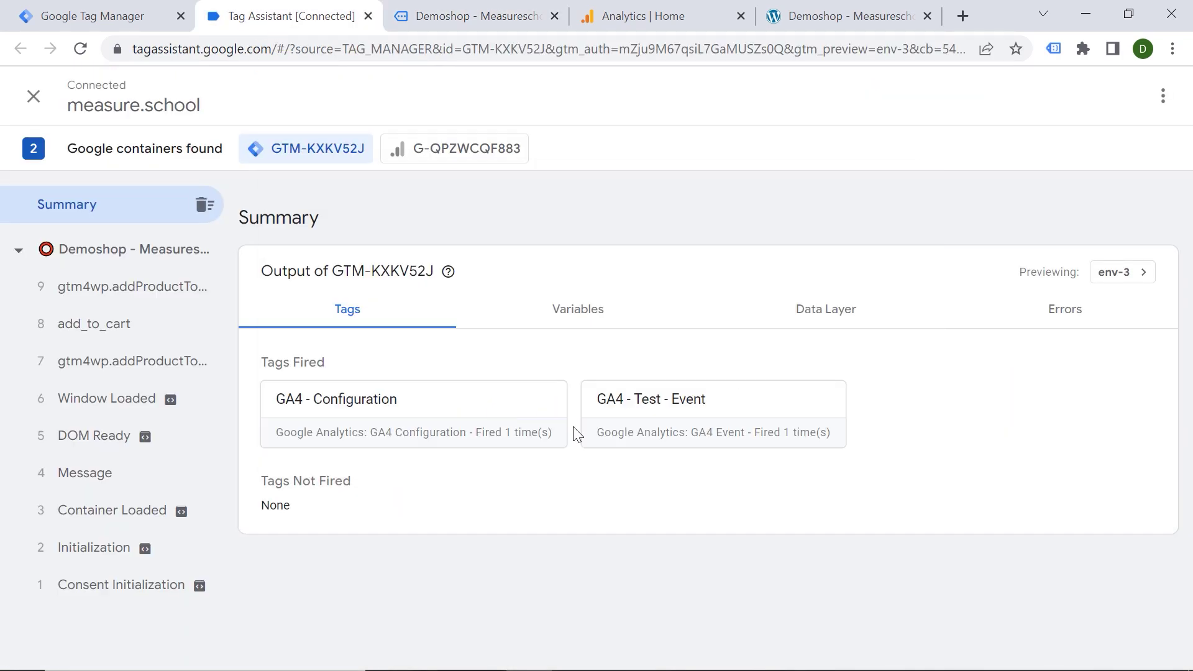
click(128, 328)
scroll(323, 438, down, 1)
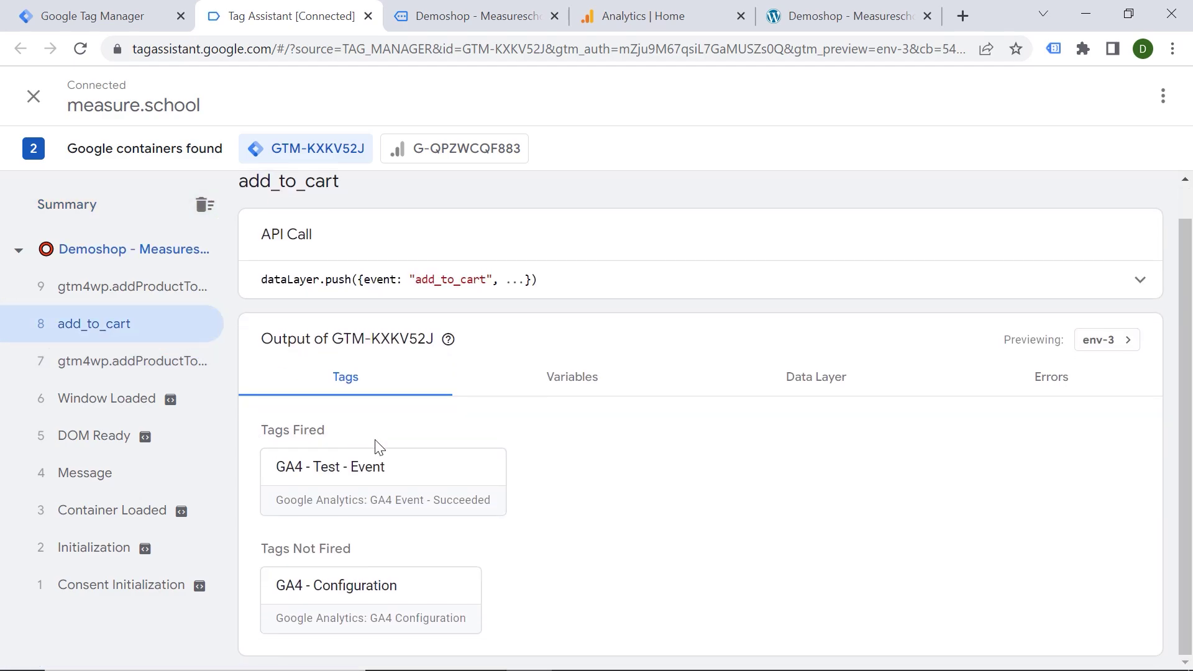
click(342, 485)
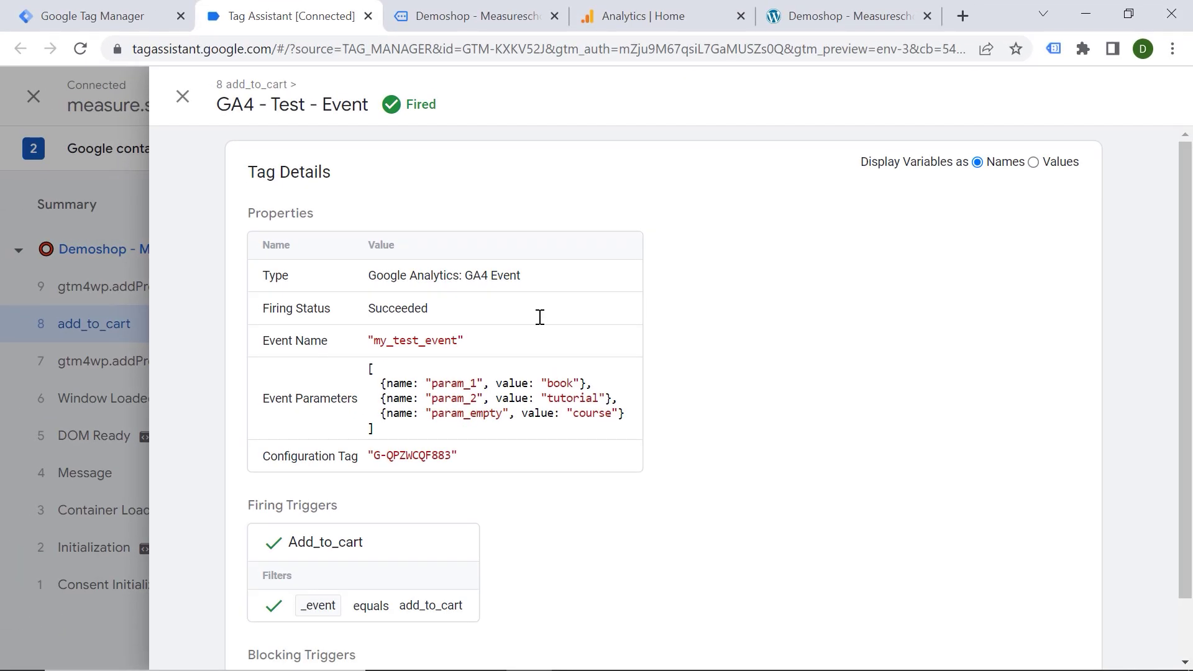
click(628, 17)
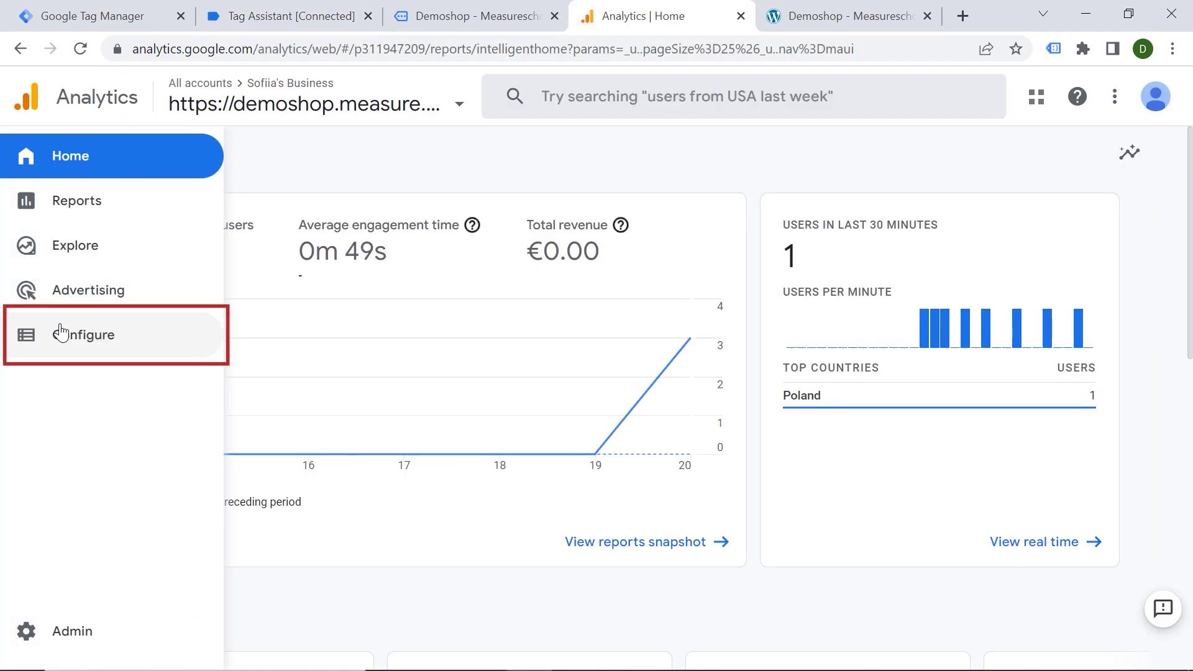
Step: Open DebugView under Configure and pause the live event stream
click(62, 335)
click(147, 286)
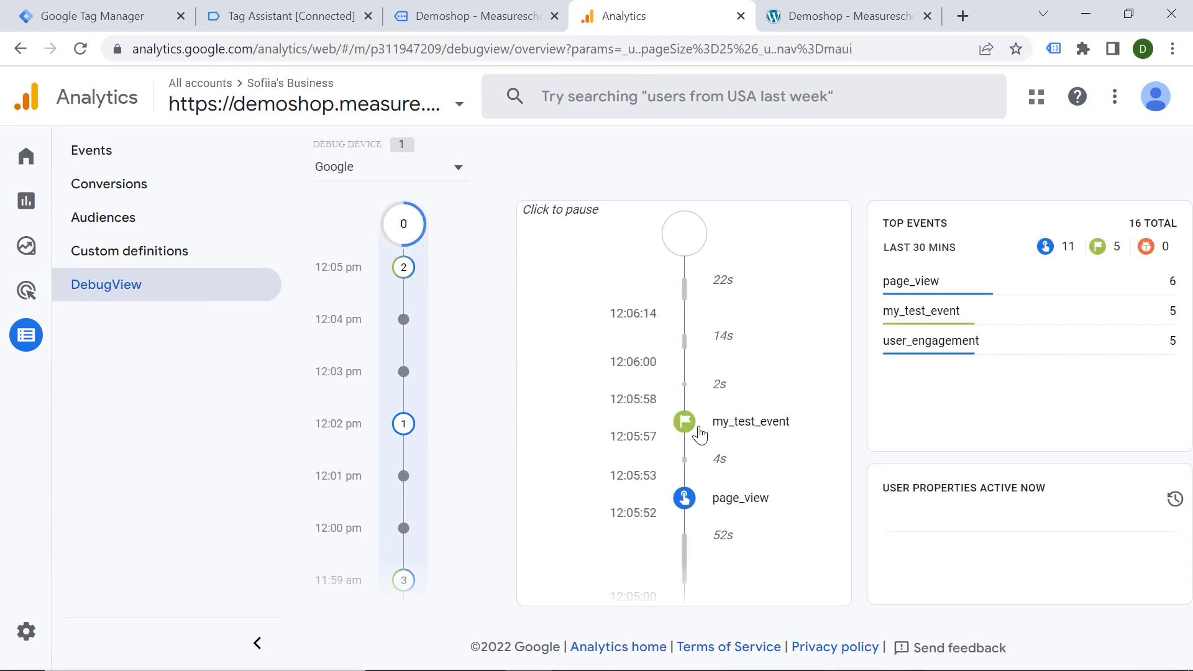
click(735, 430)
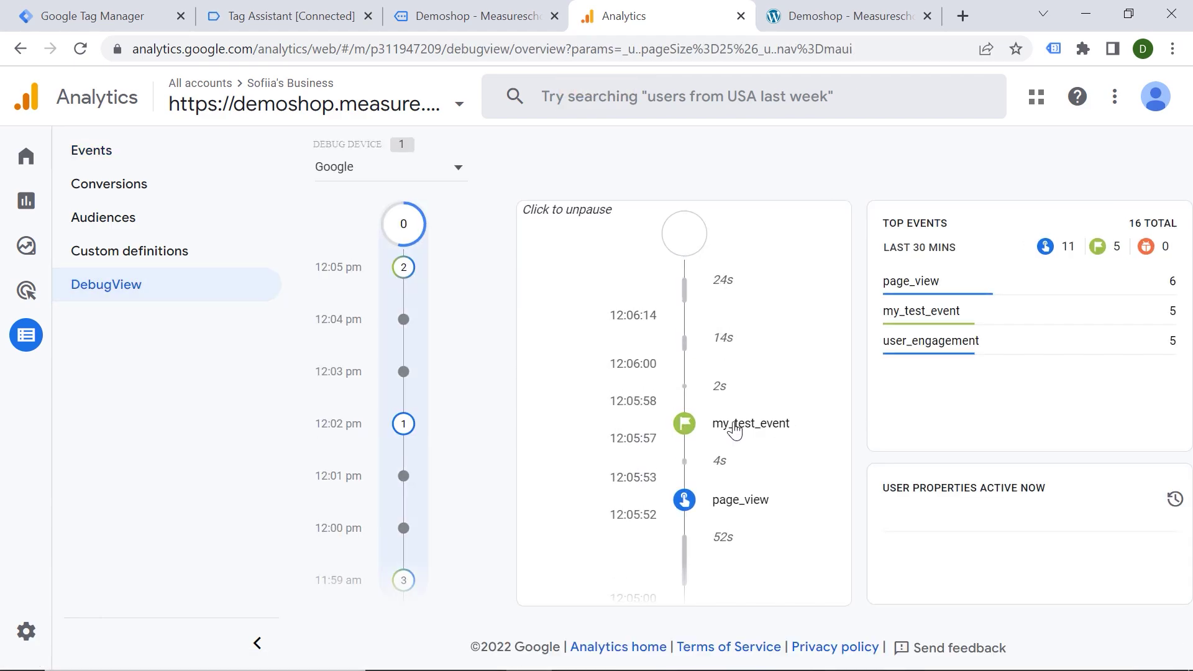
Step: Read my_test_event's values: param_1 book, param_2 tutorial, param_empty course
click(736, 430)
scroll(658, 394, down, 5)
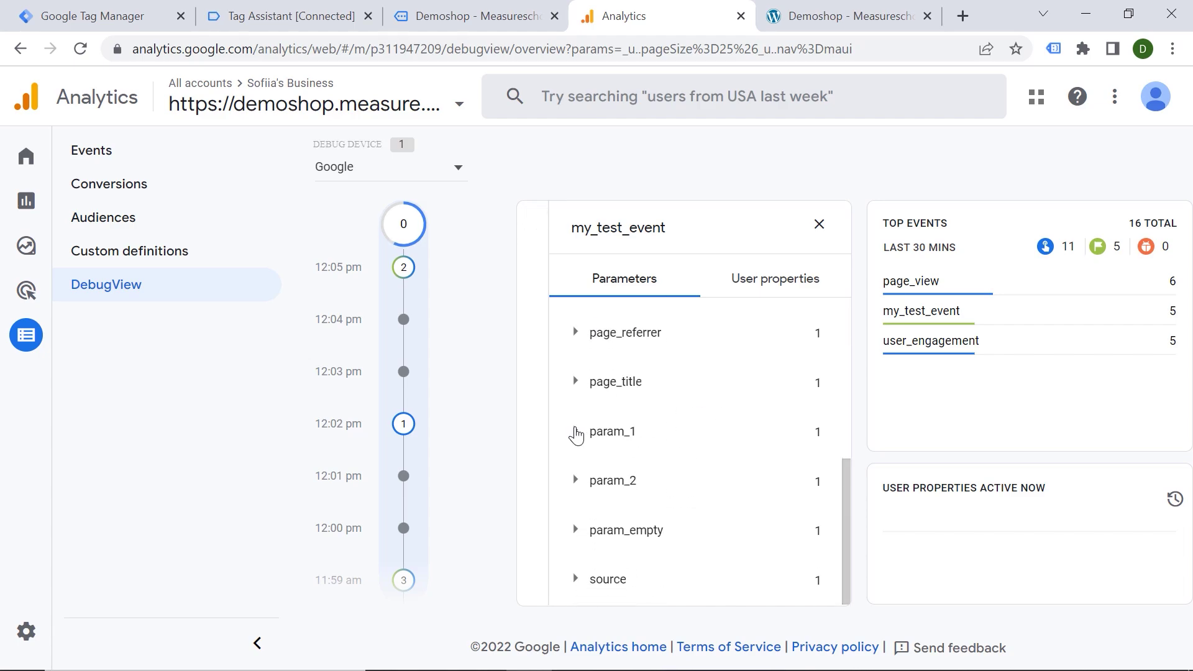
click(577, 434)
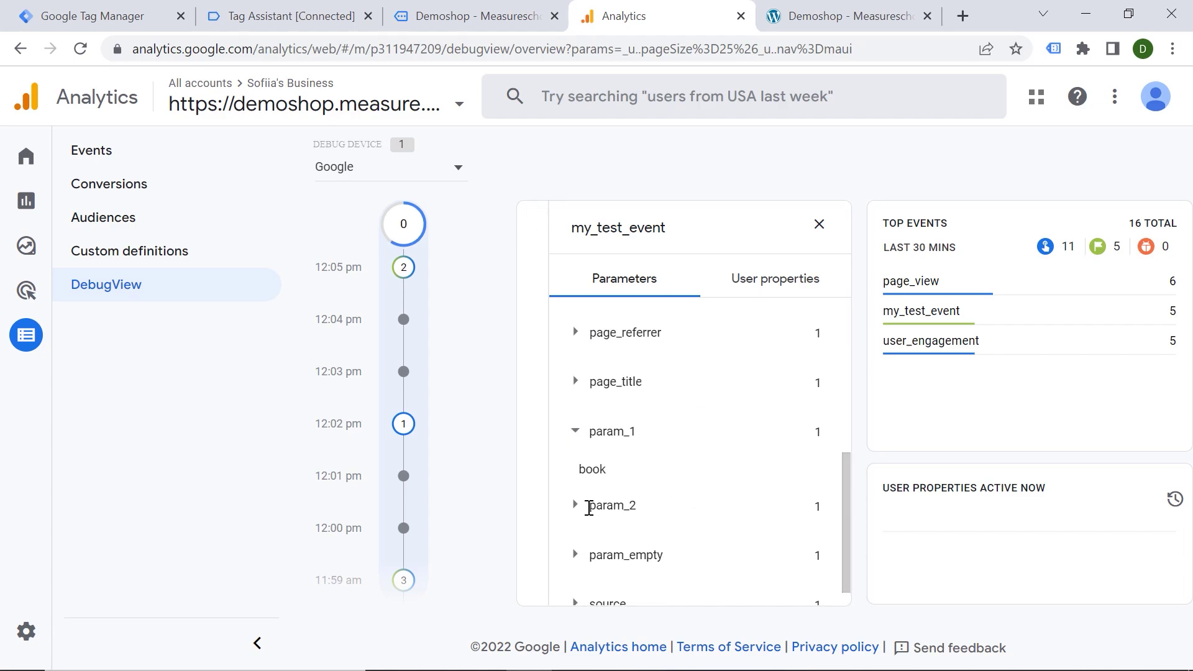
click(577, 507)
scroll(596, 458, down, 1)
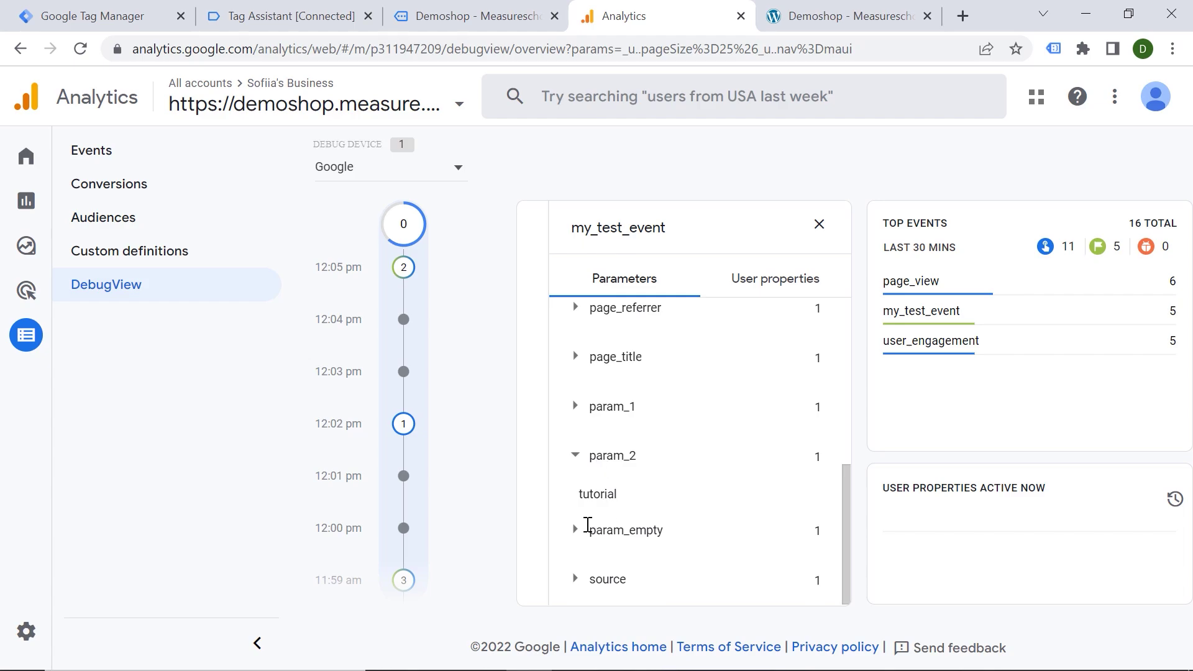
click(576, 529)
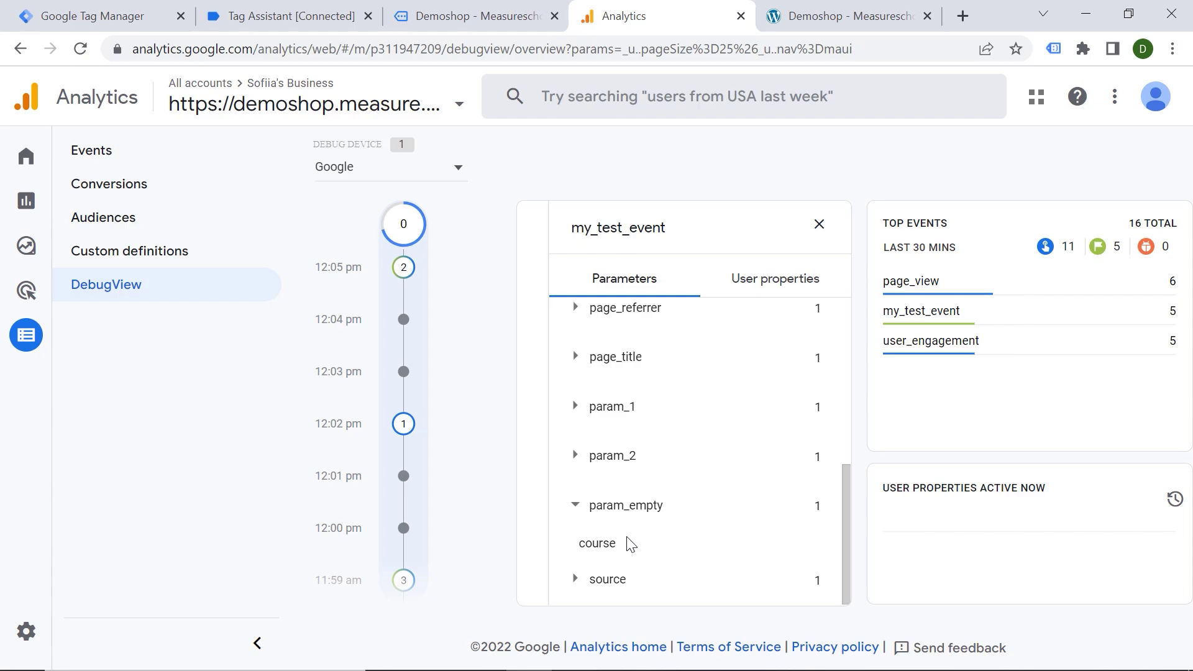
click(92, 24)
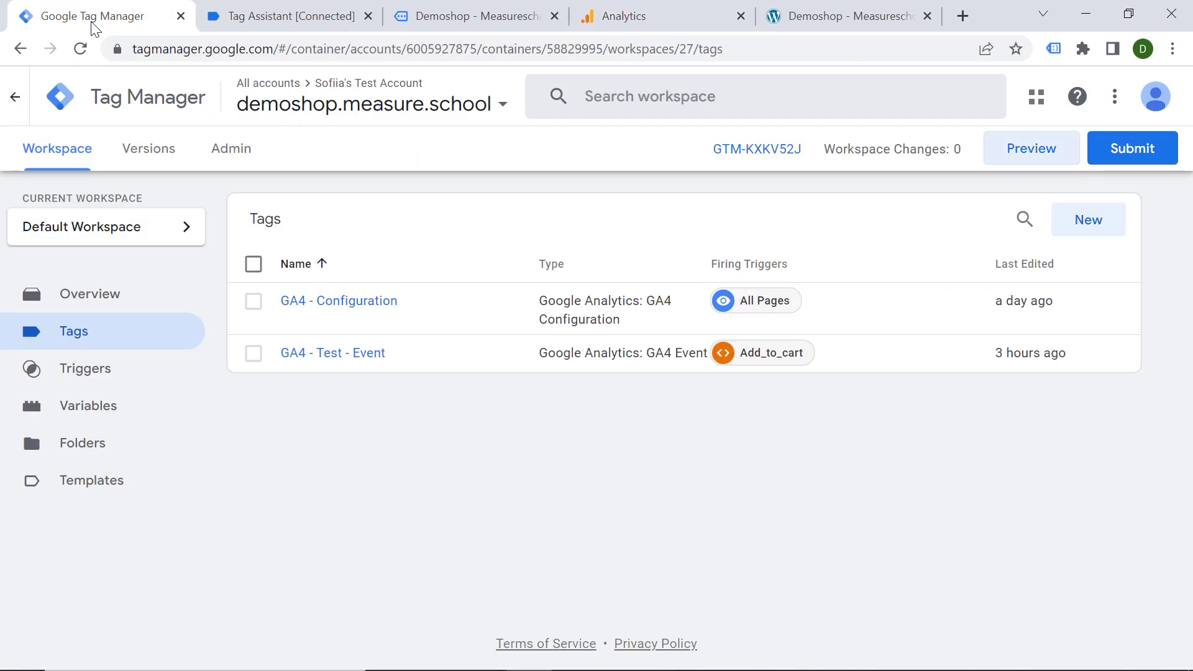
Step: Check in the Variables list that Undefined Variable uses the Undefined Value type
click(114, 404)
scroll(407, 375, down, 1)
scroll(407, 375, down, 1)
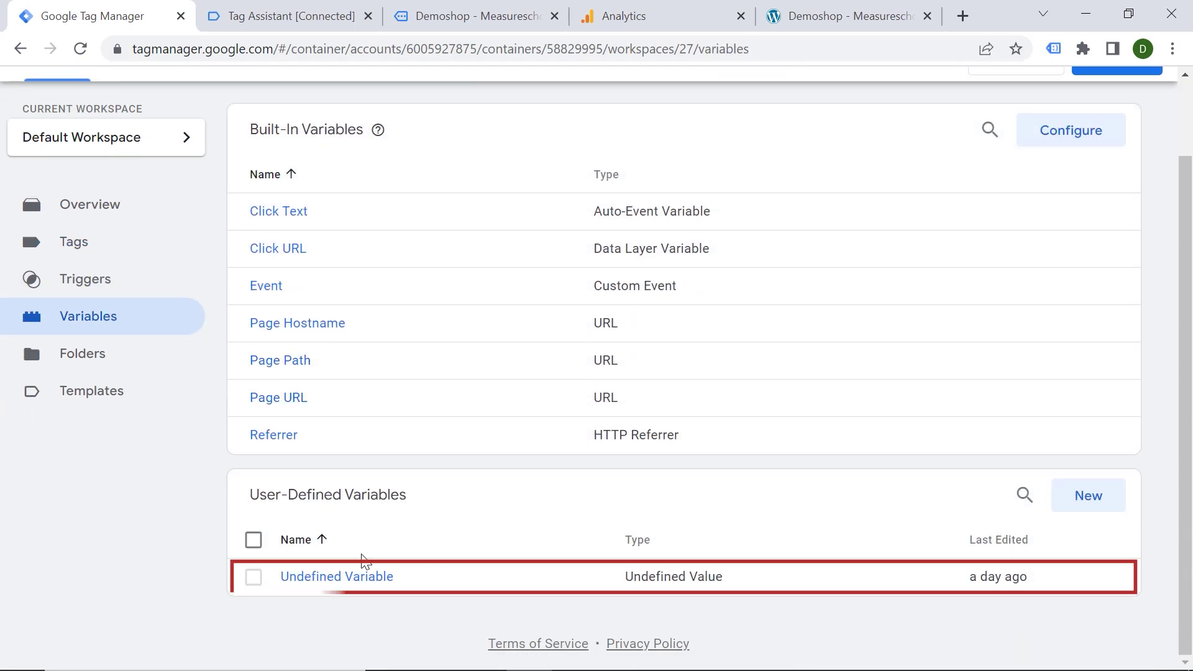
click(320, 581)
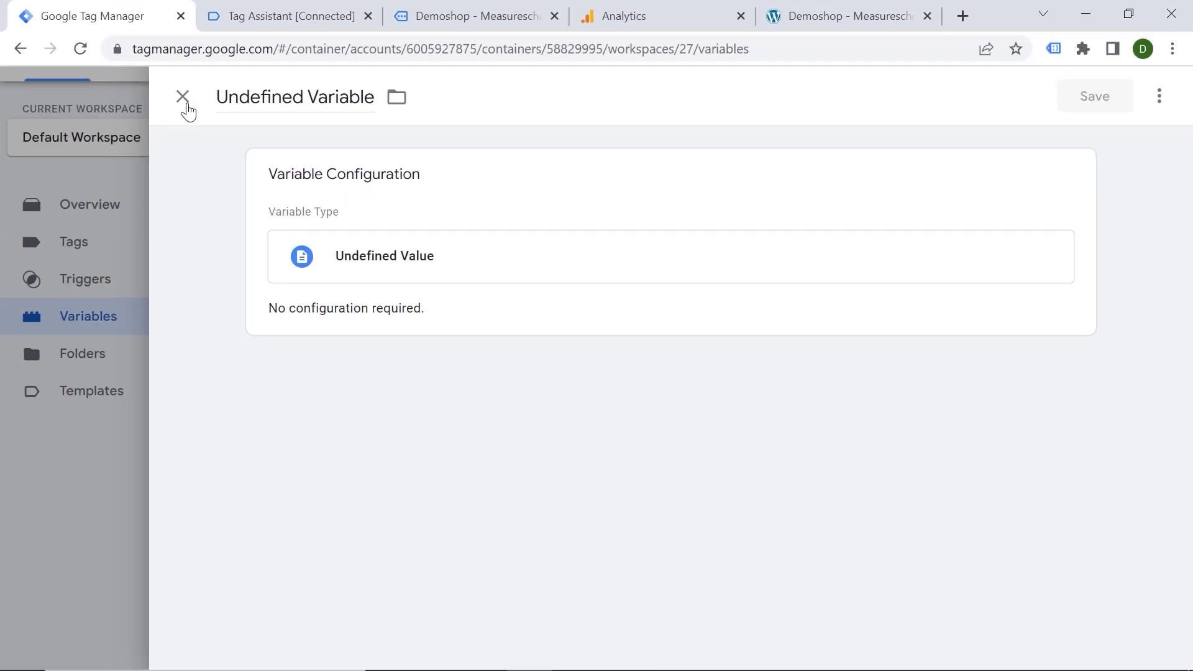
click(183, 96)
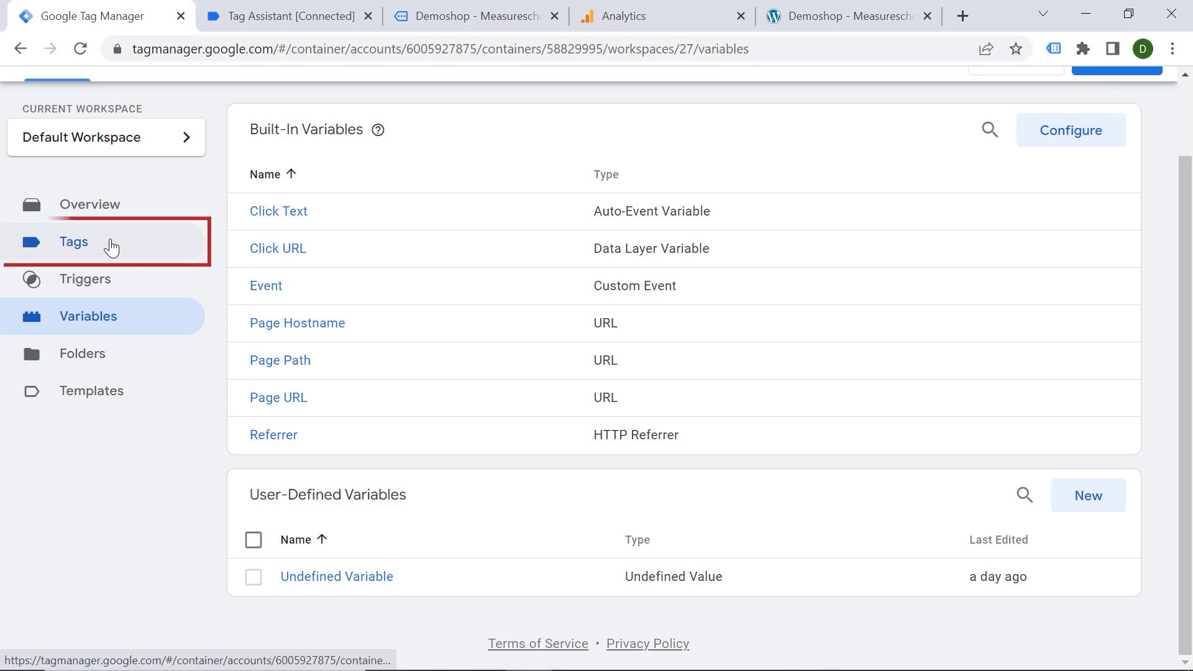
click(112, 243)
Step: Replace param_empty's 'course' value in GA4 - Test - Event with {{Undefined Variable}} and save
click(364, 353)
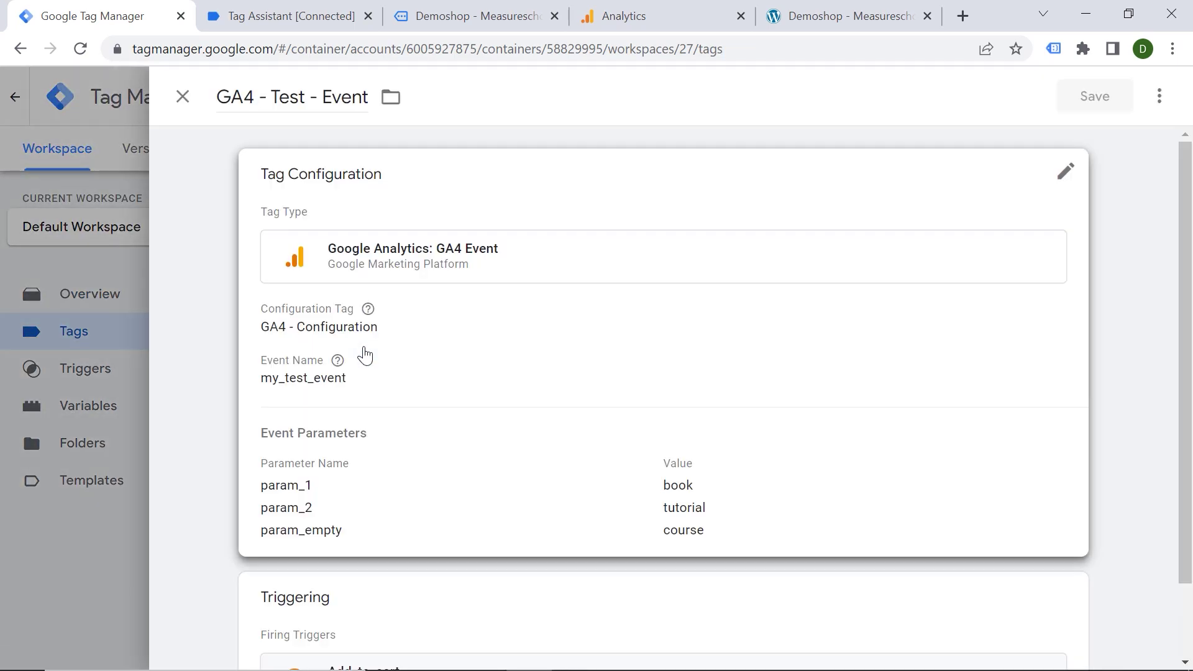
click(706, 531)
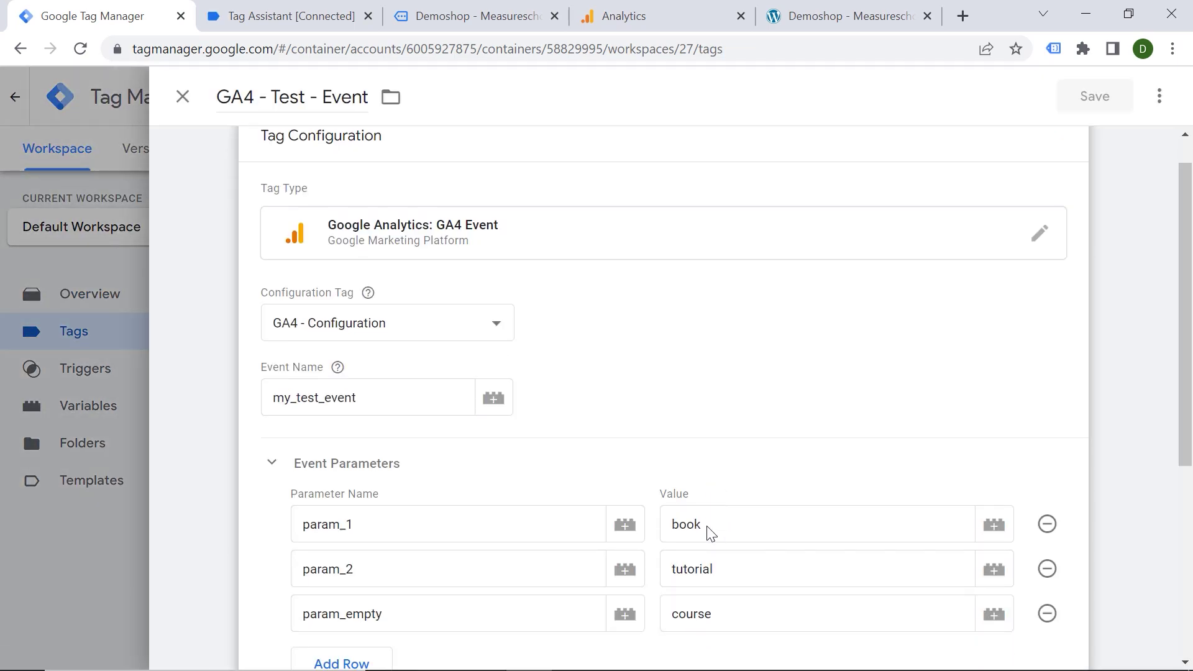
drag(714, 478, 675, 484)
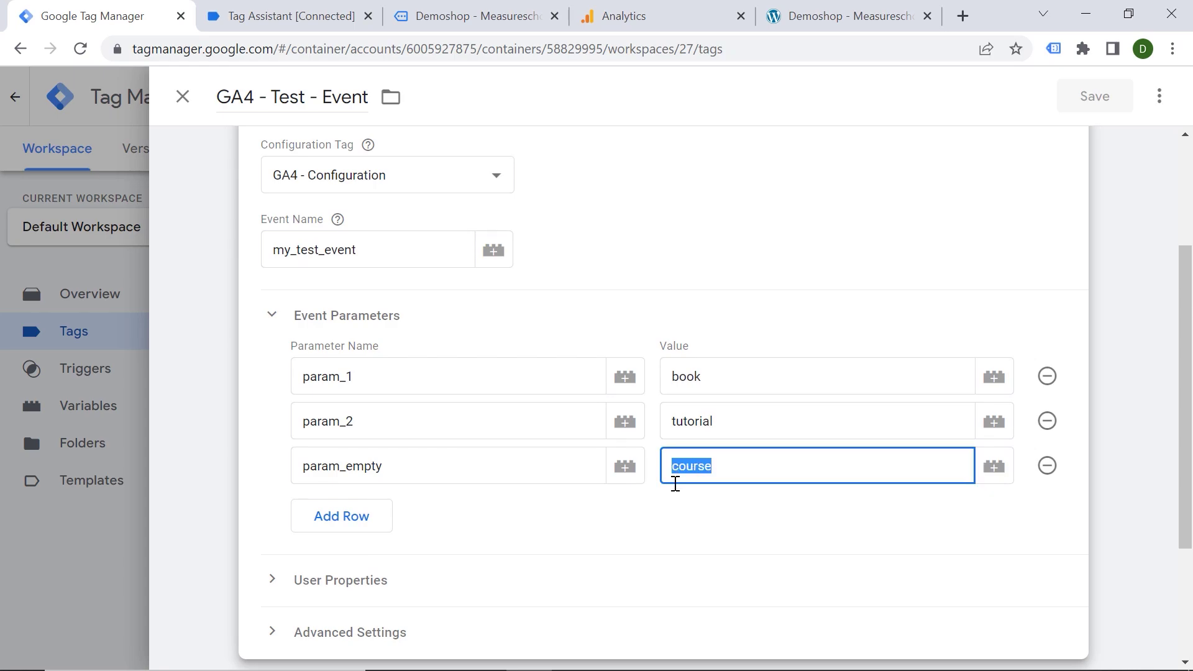
key(BackSpace)
click(993, 467)
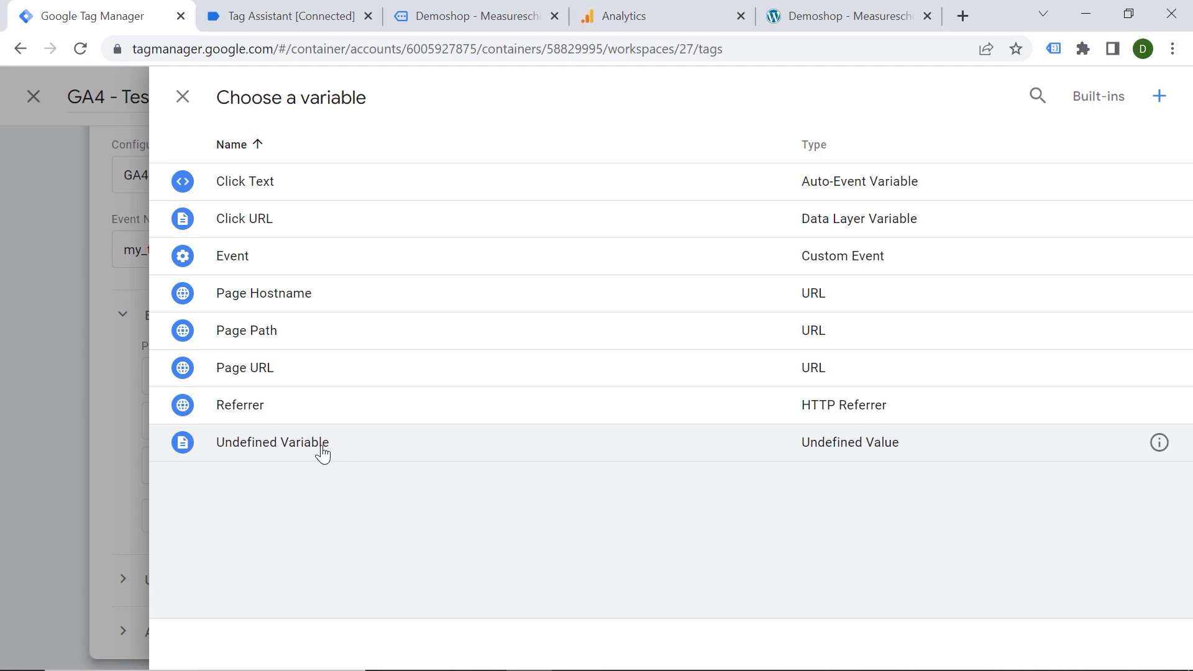
click(323, 454)
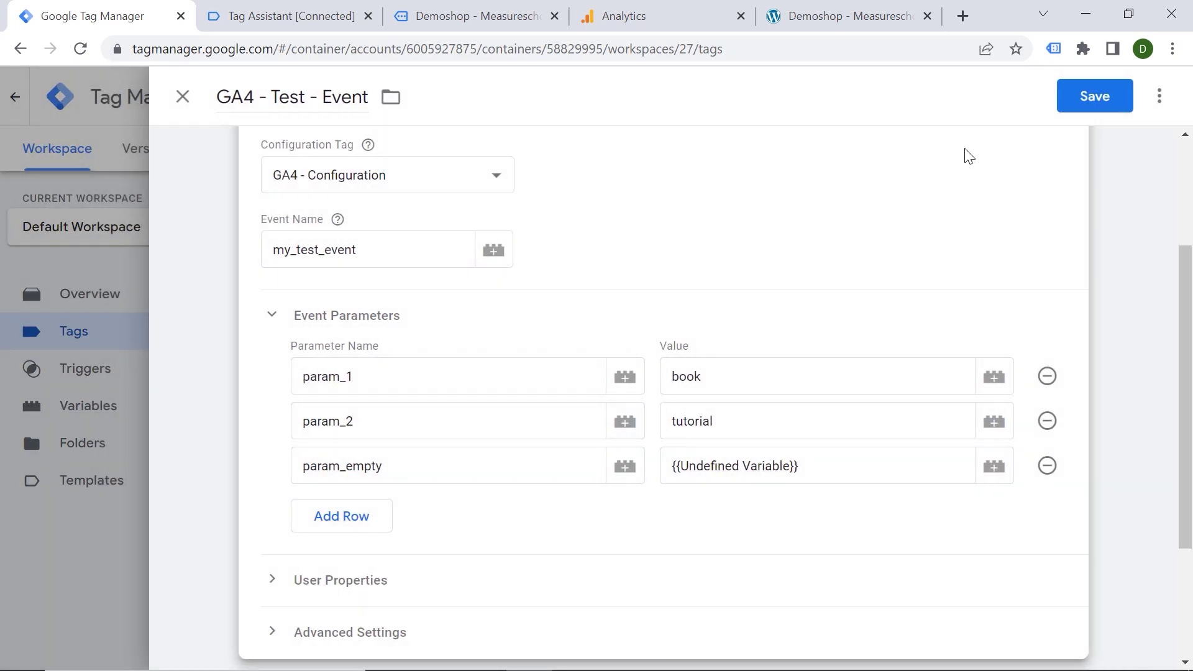
click(1094, 98)
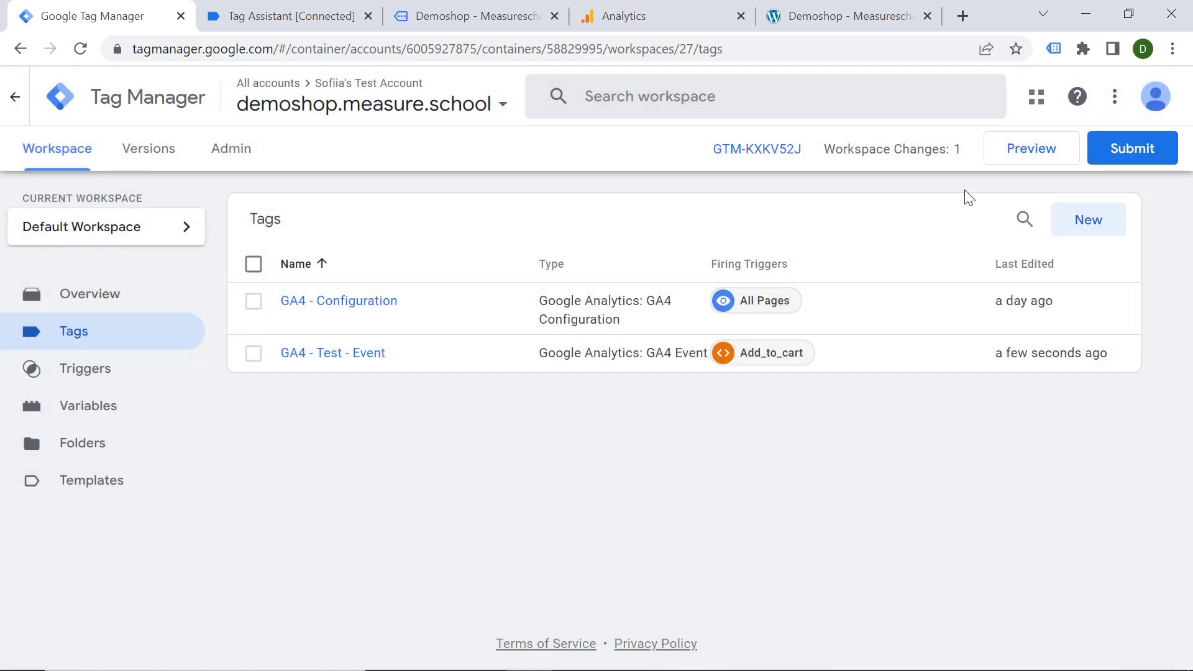
Step: Start a new preview session and re-add the $18.00 Happy Ninja to the Demoshop cart
click(1015, 154)
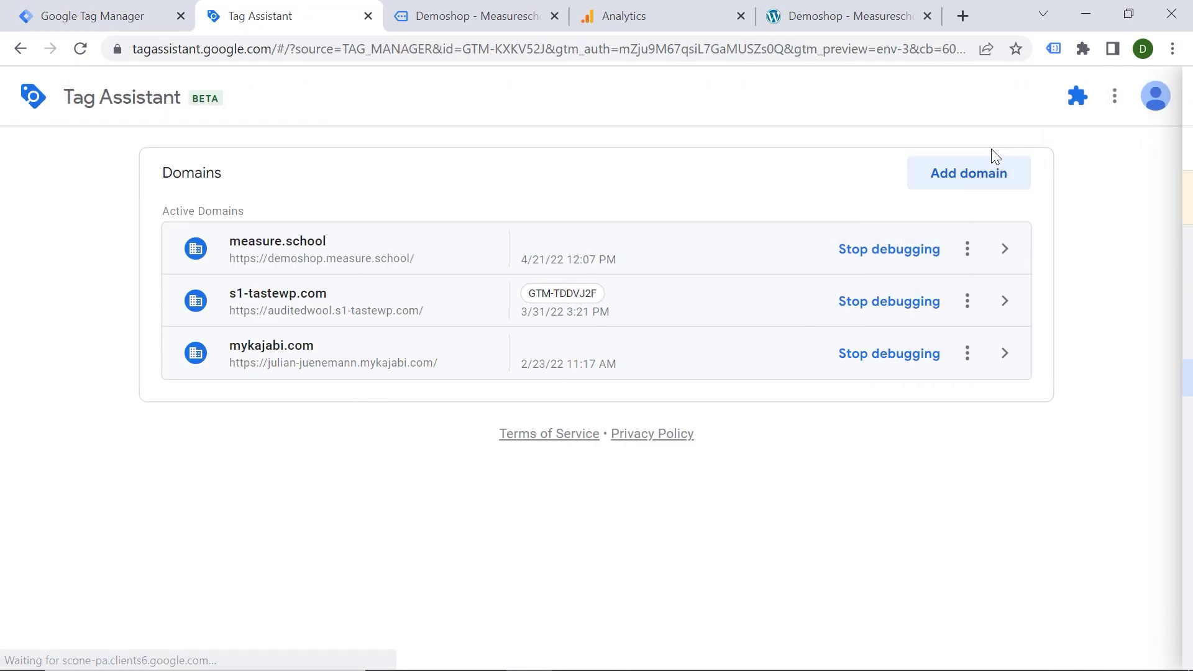
click(597, 421)
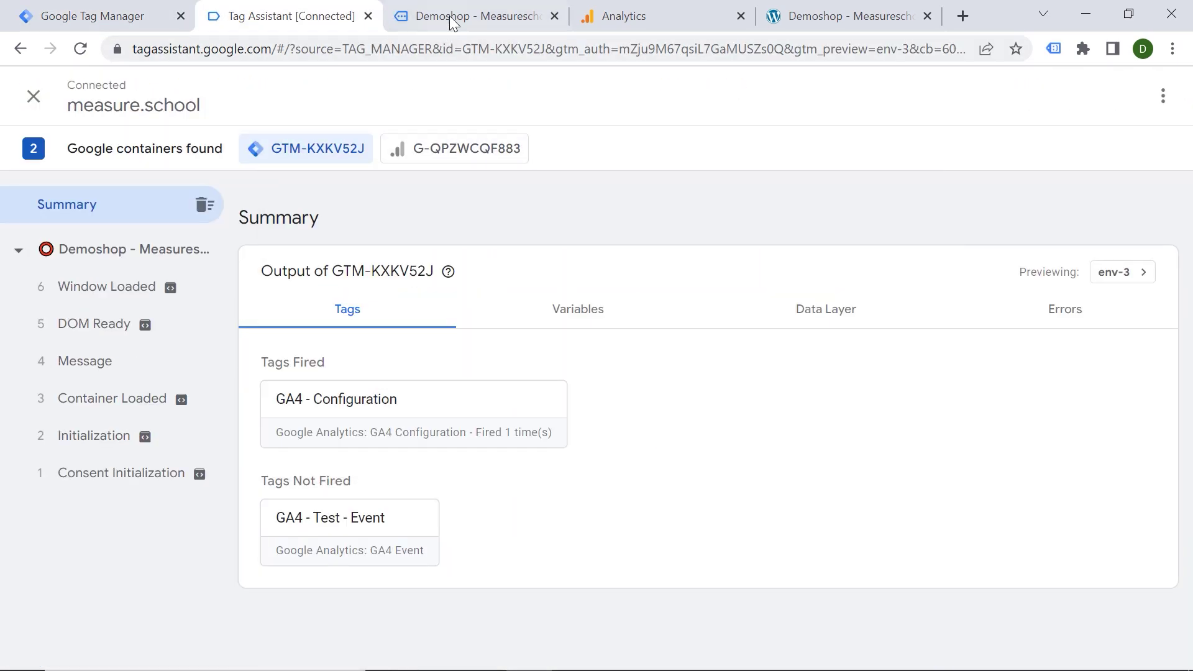
click(449, 17)
scroll(506, 304, down, 5)
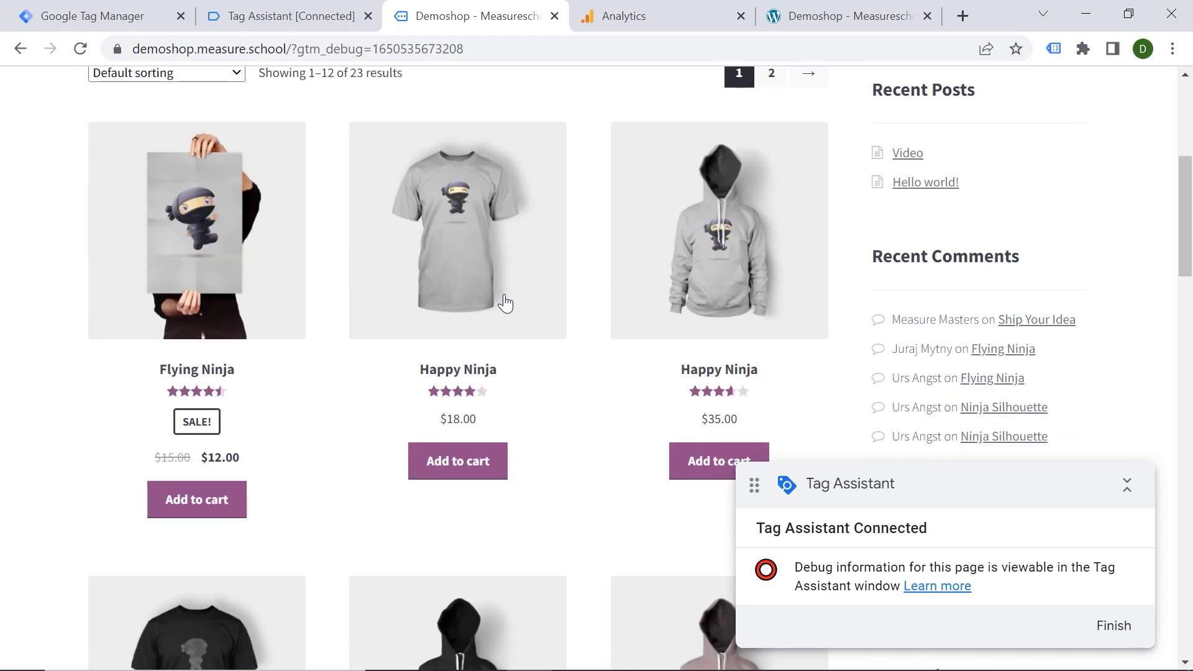
click(451, 472)
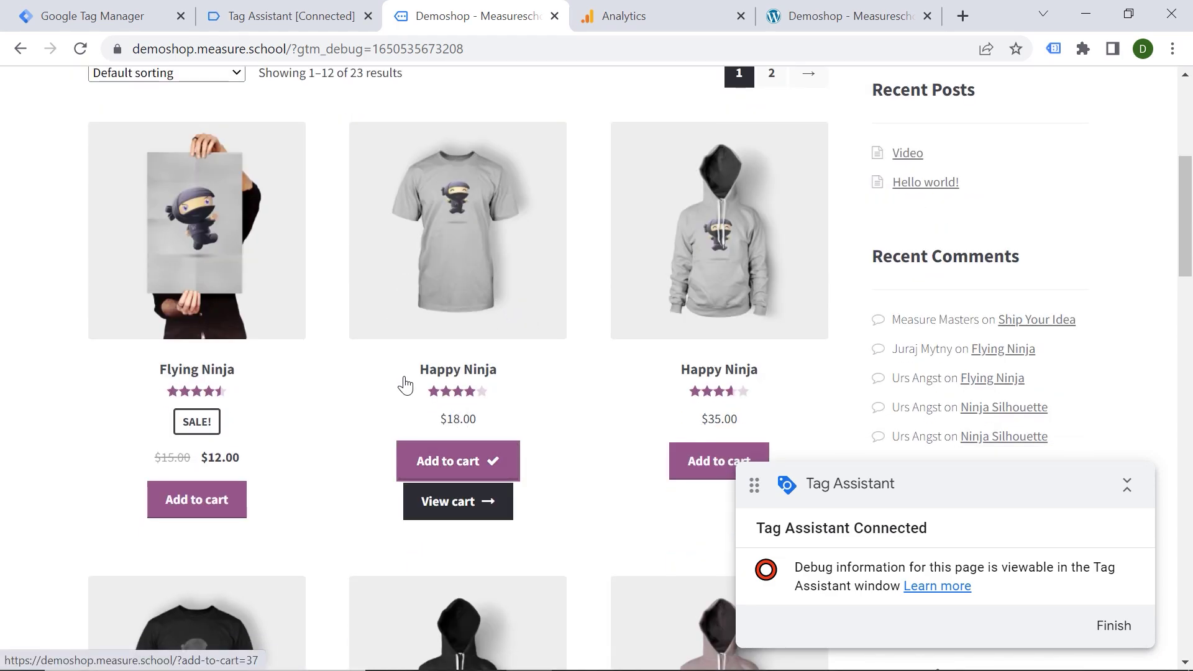
click(267, 18)
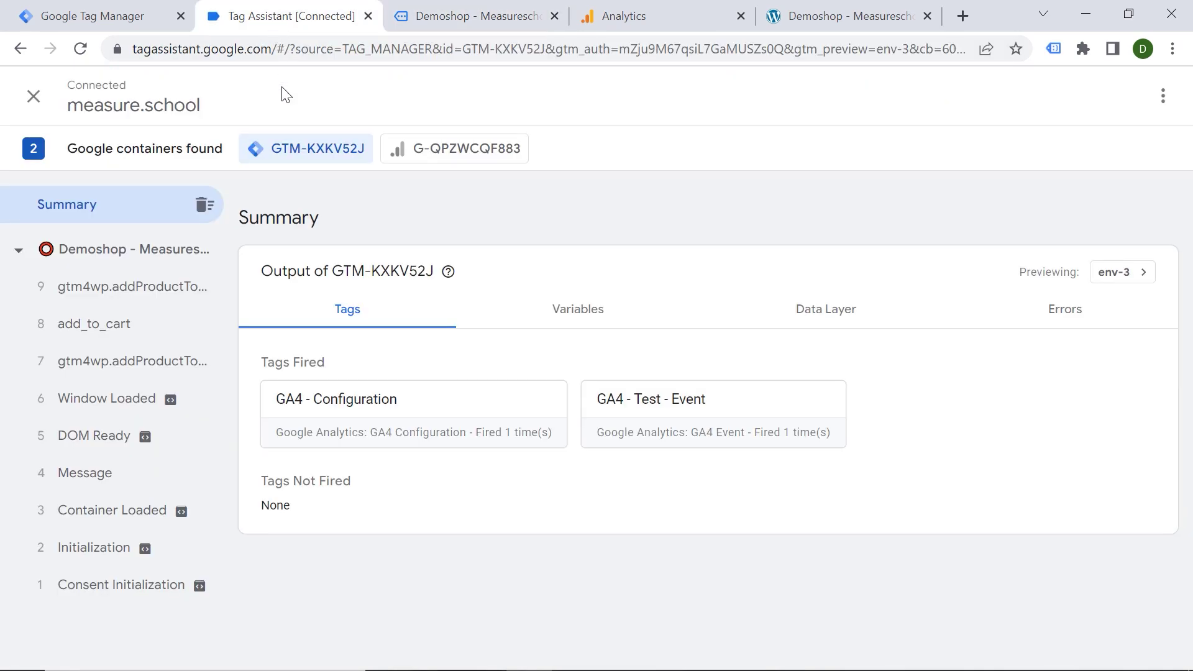
Step: Inspect GA4 - Test - Event on add_to_cart, confirming param_empty was sent as Undefined Variable
click(142, 324)
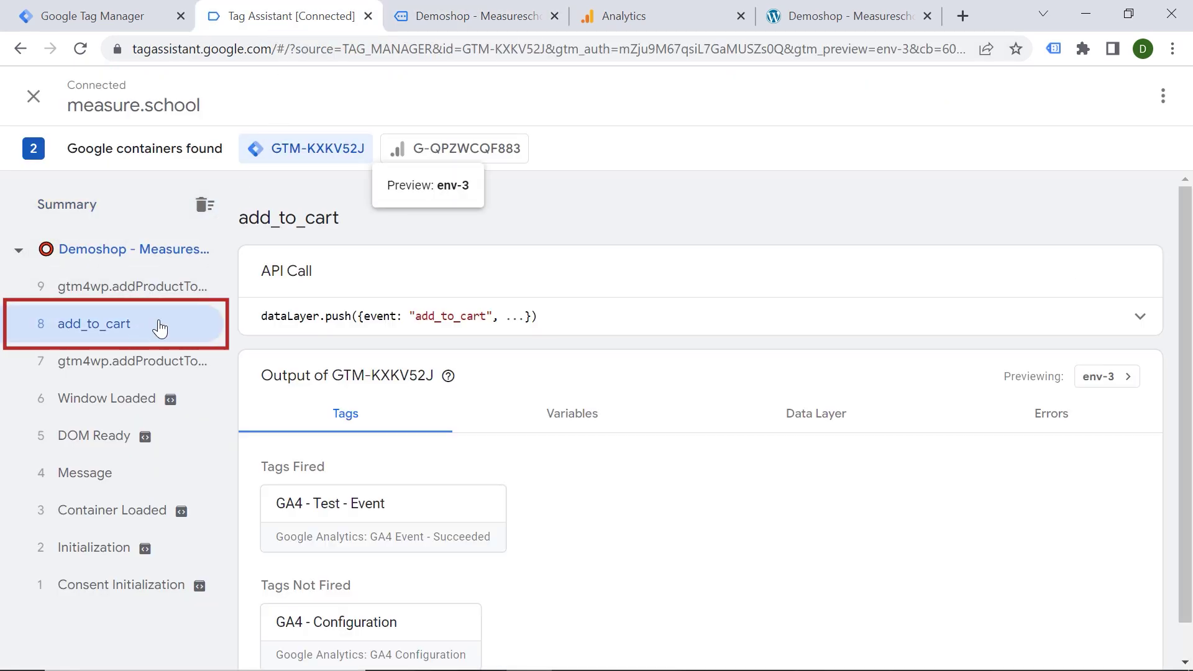
click(385, 525)
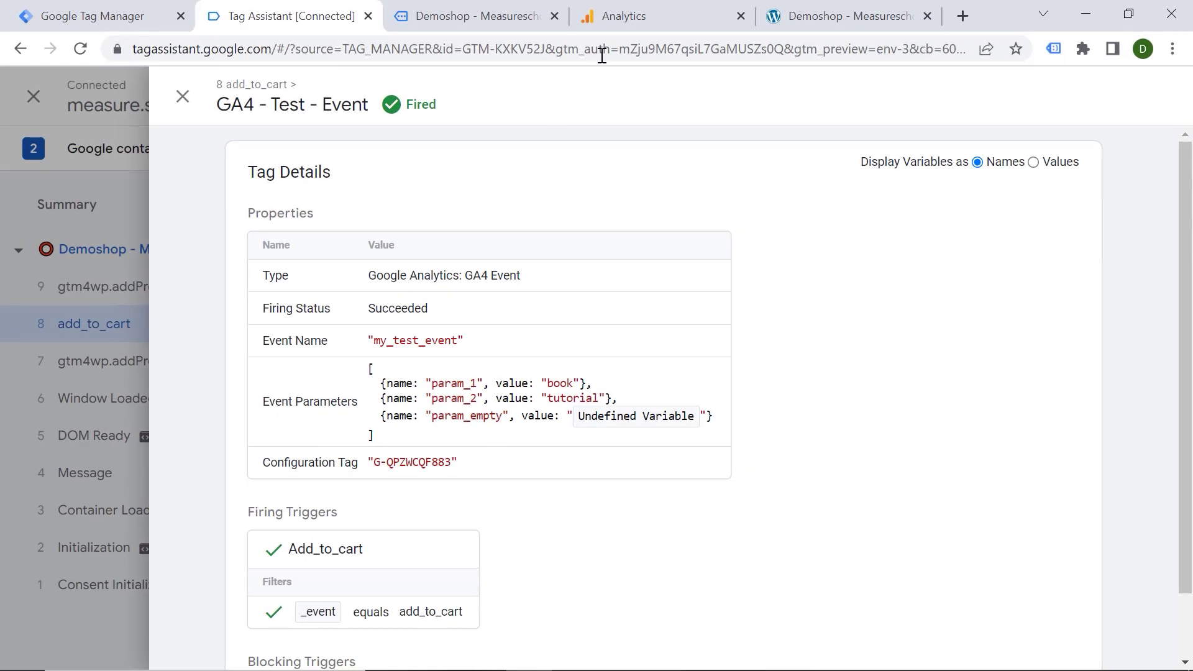
click(628, 17)
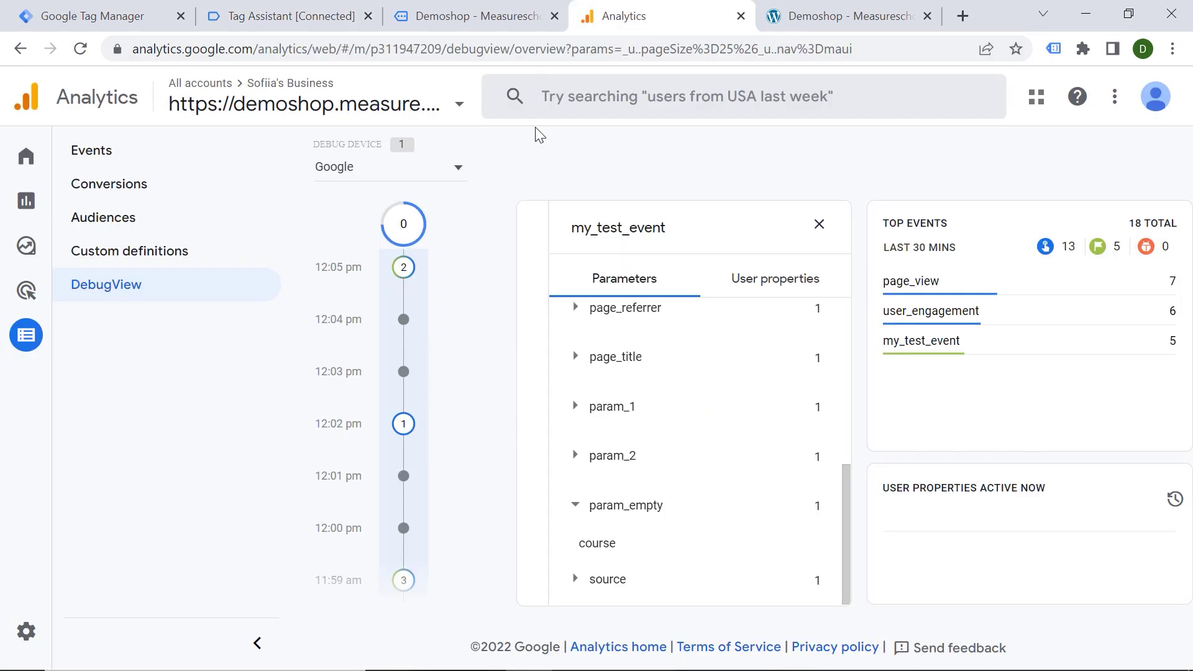
Step: Inspect the newest my_test_event: param_1 book, param_2 tutorial, and no param_empty
click(819, 224)
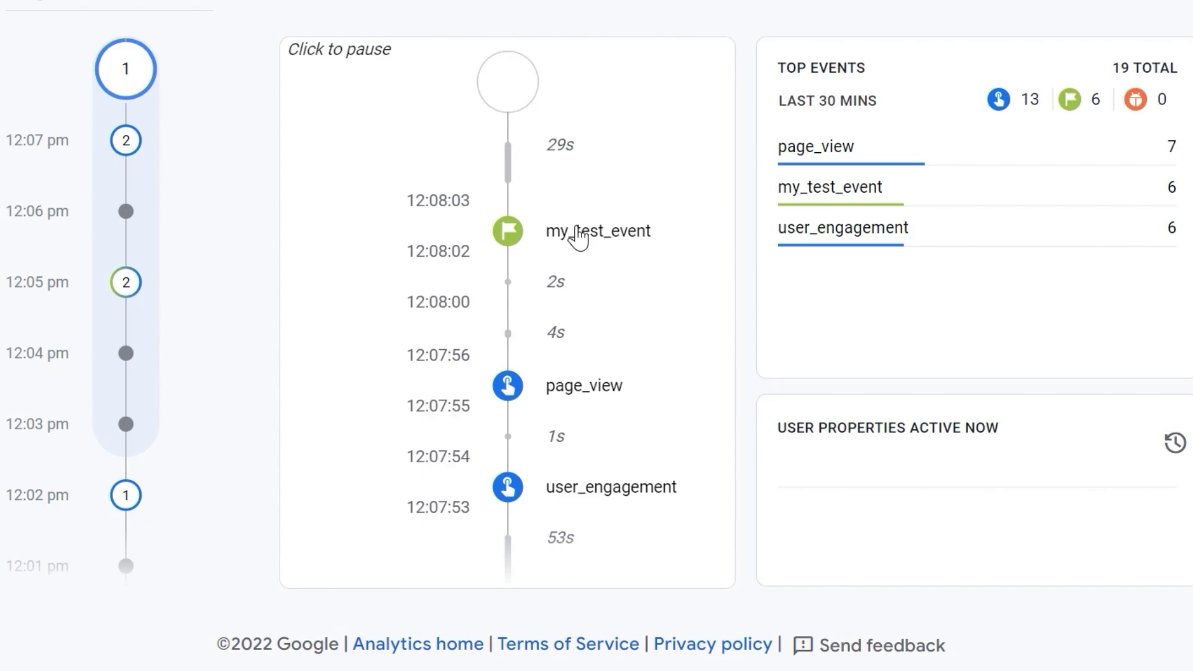
click(577, 235)
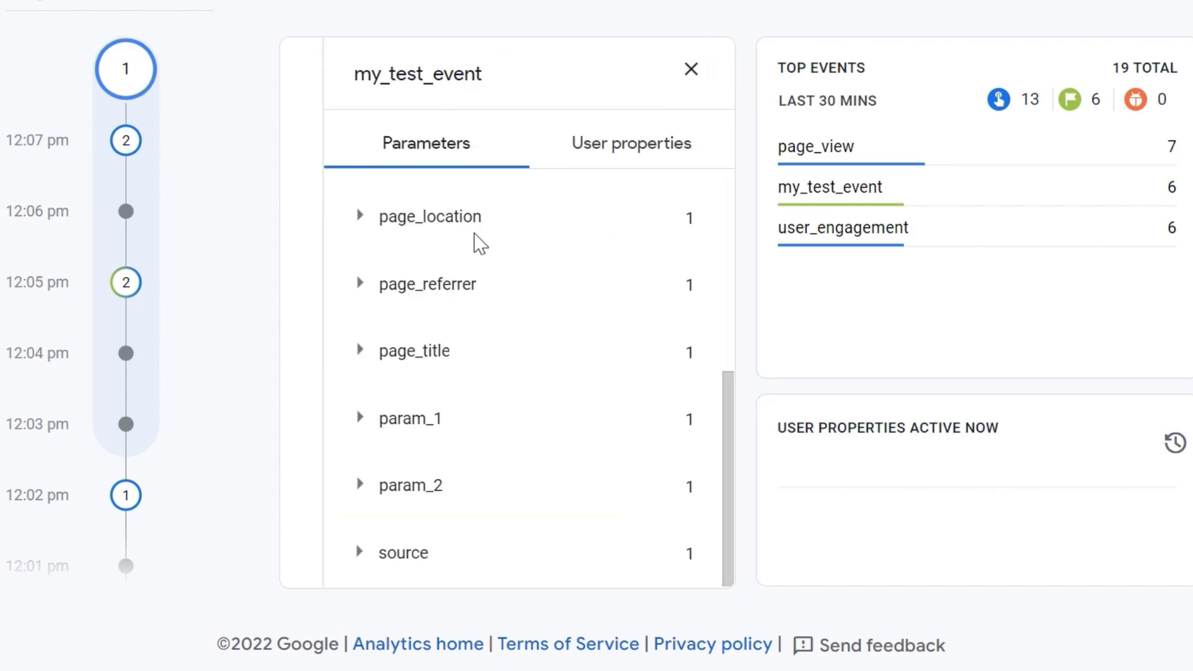
click(363, 424)
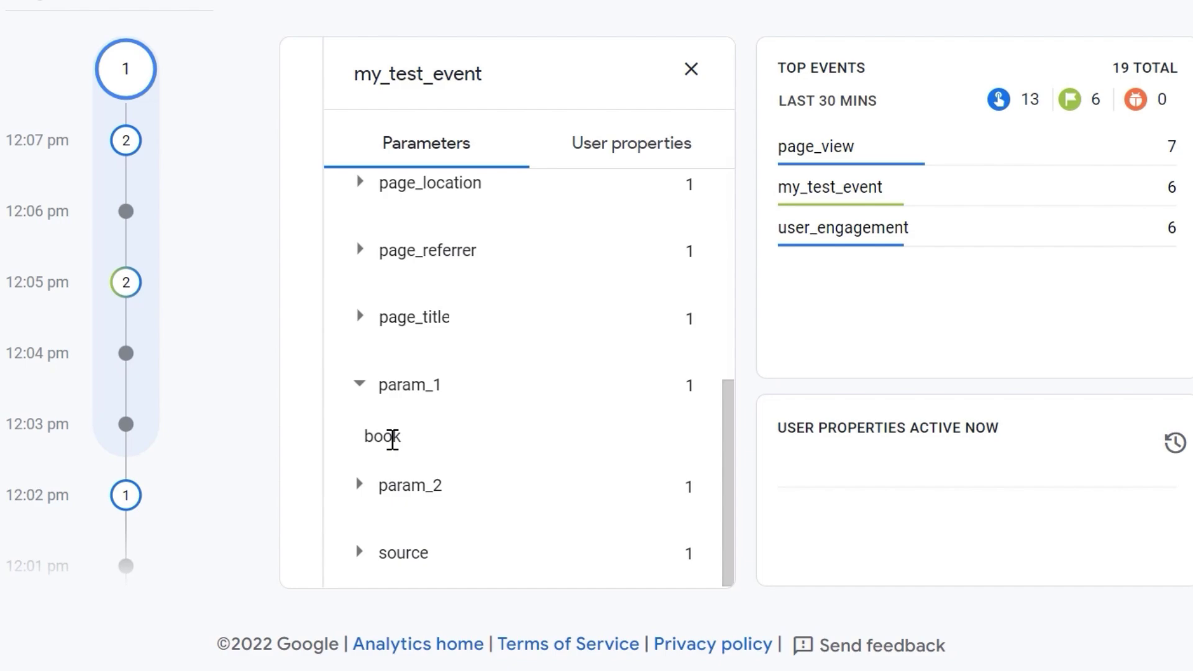
click(359, 487)
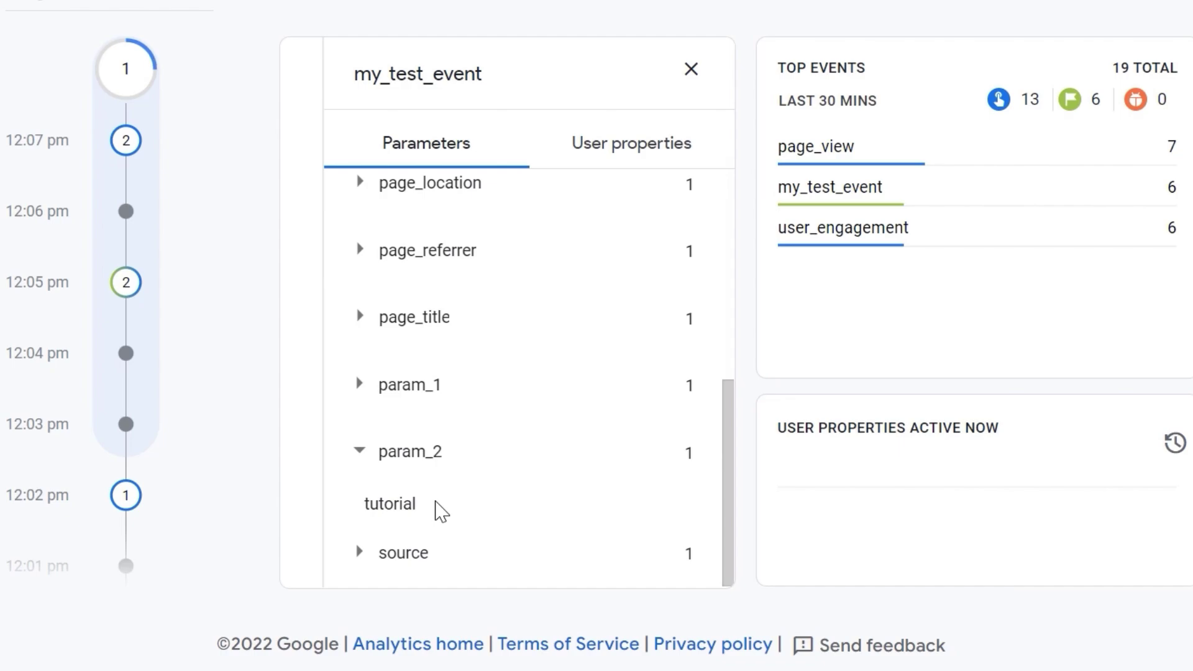
click(285, 12)
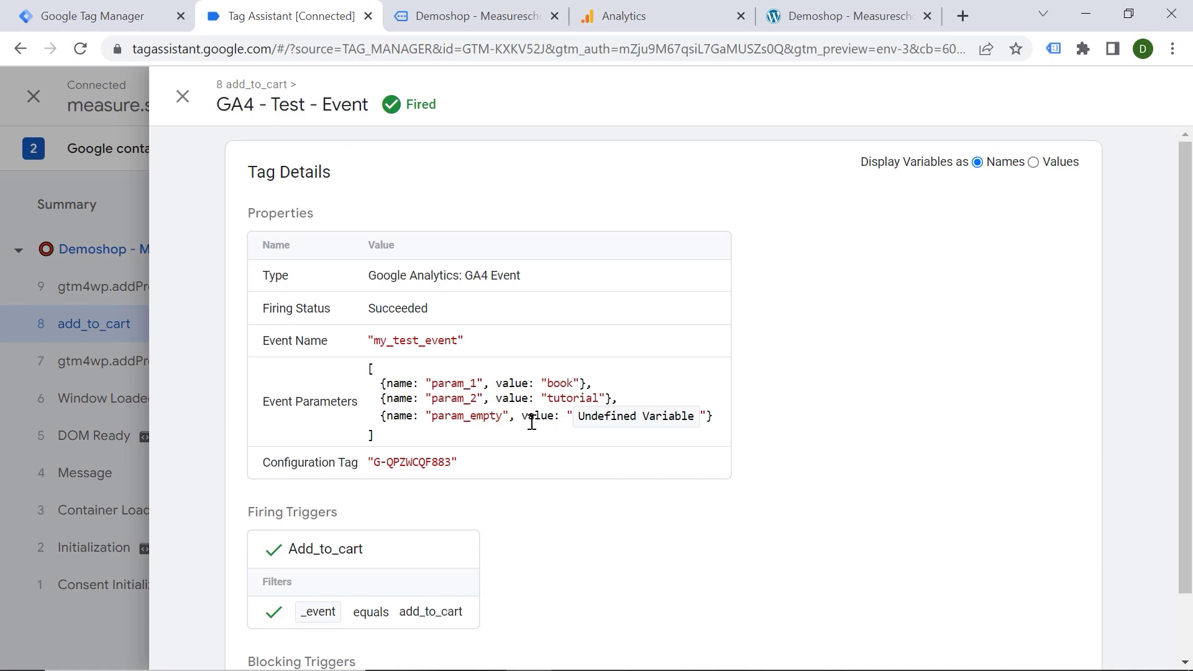
Step: Compare Tag Assistant's sent parameters with DebugView, then open the Analytics Events overview
click(640, 17)
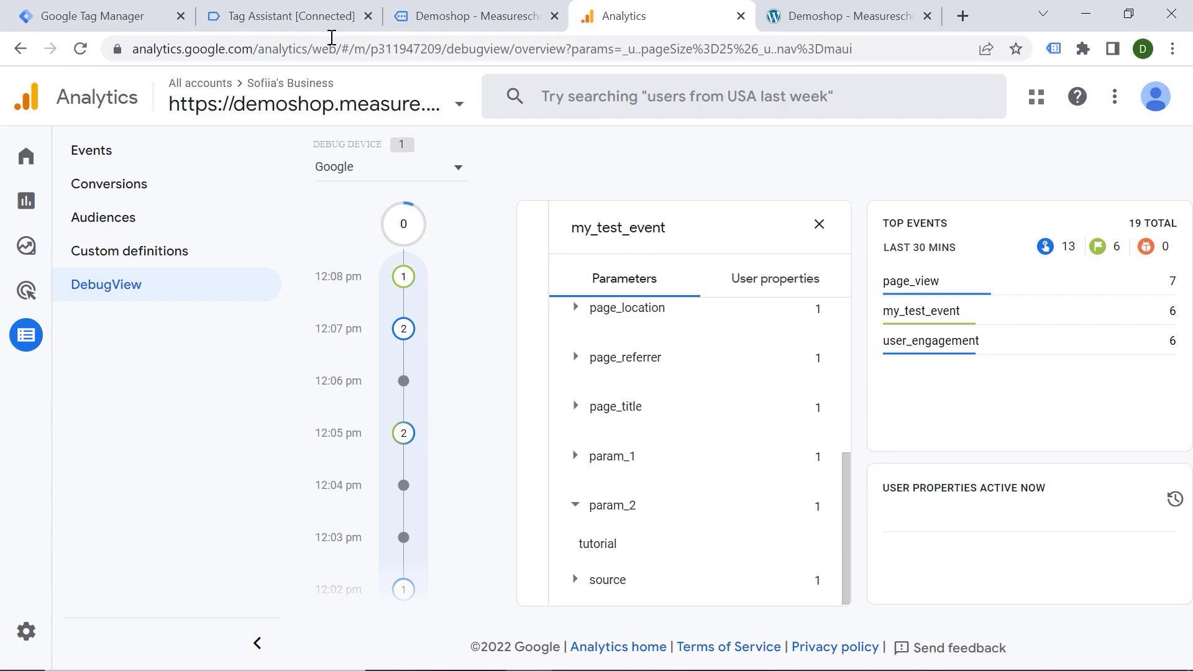
click(300, 19)
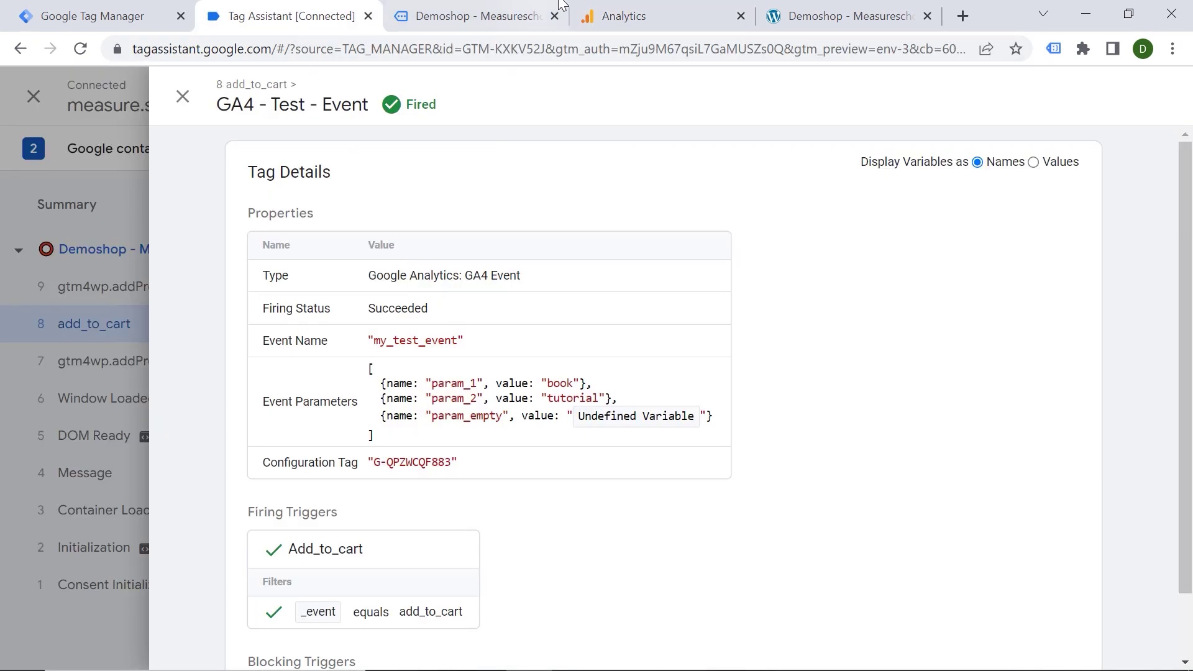
click(629, 17)
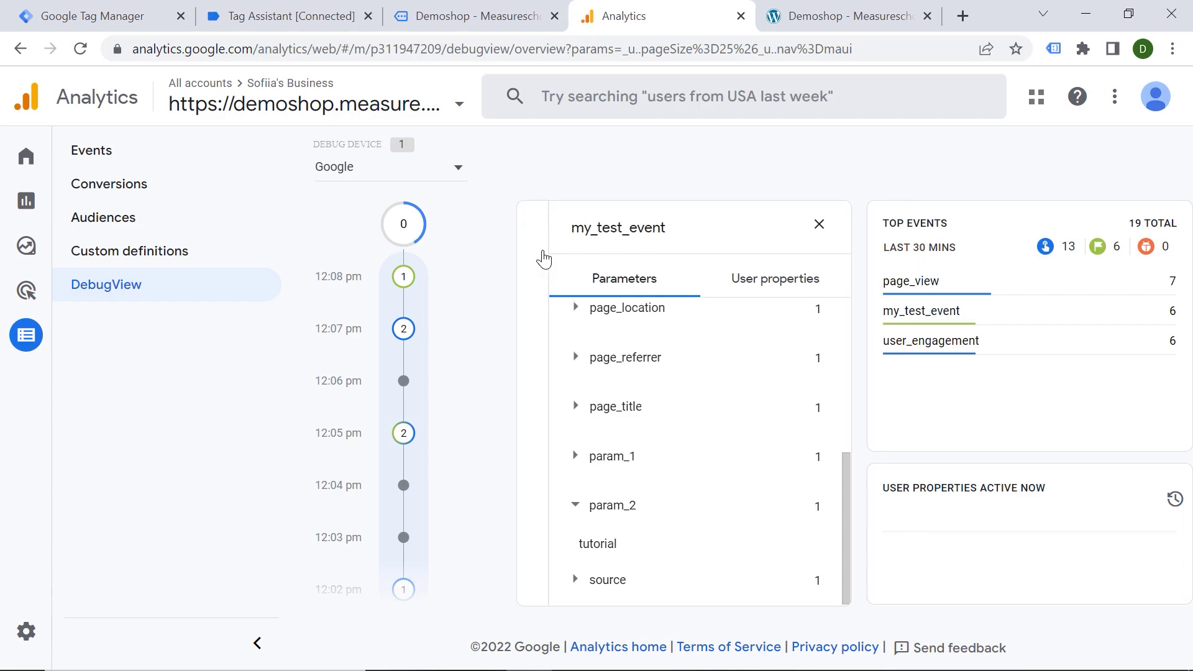
click(147, 160)
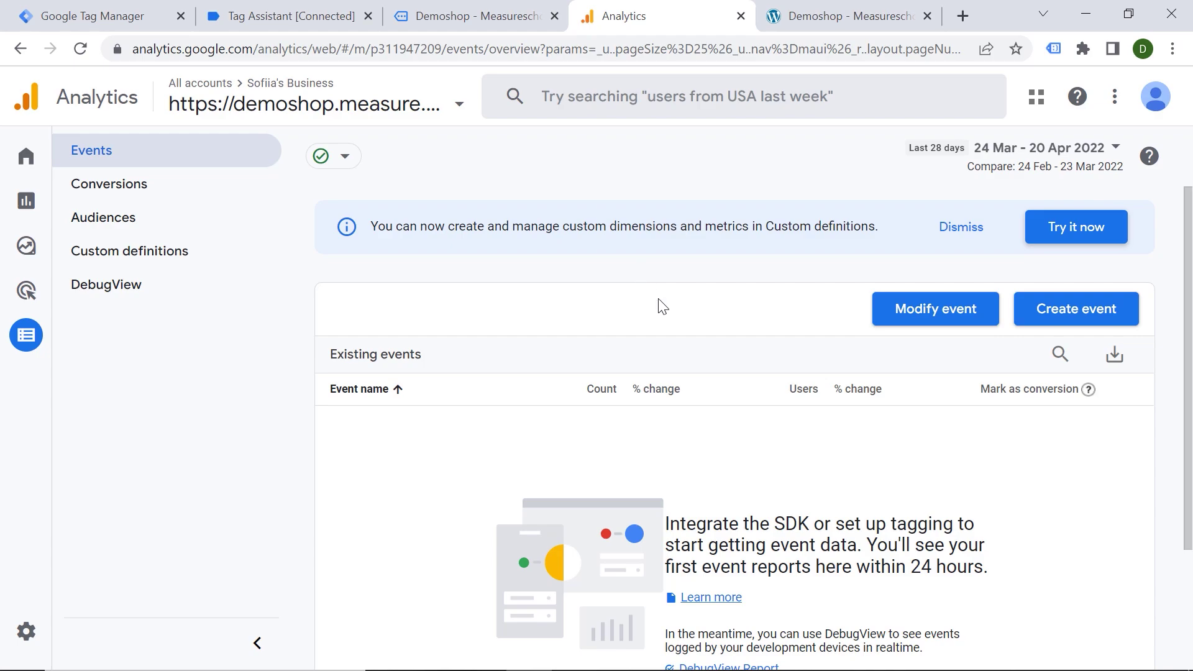
Step: Start a new GA4 event modification named 'PARAM 2 empty value'
click(889, 317)
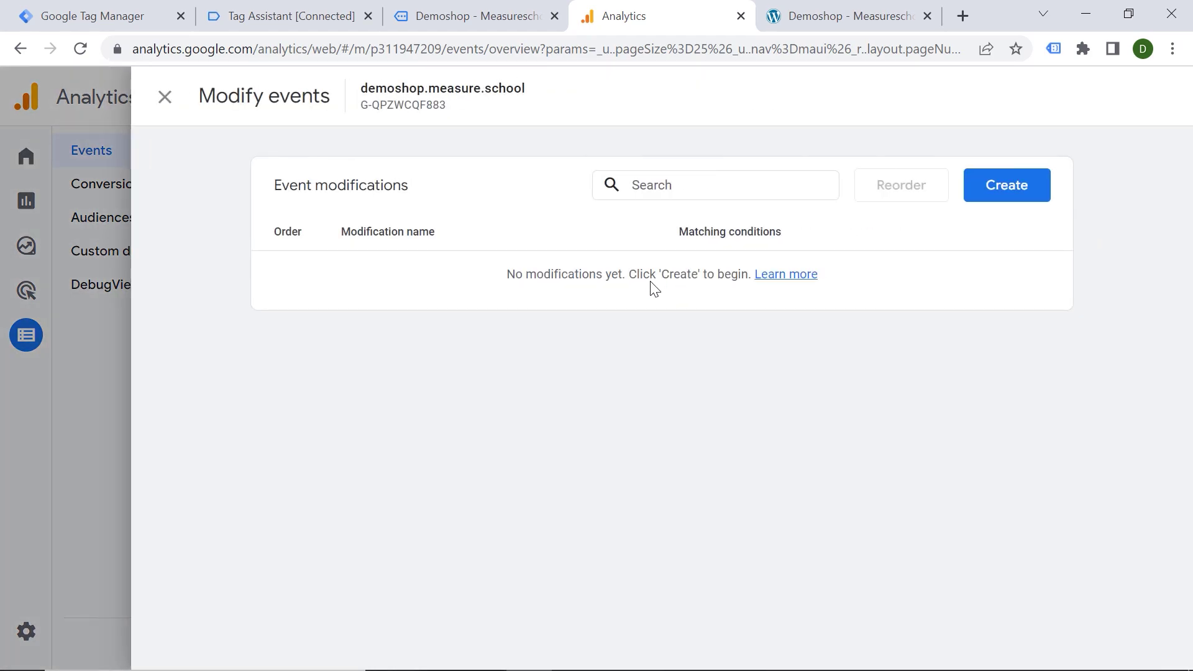
click(1014, 196)
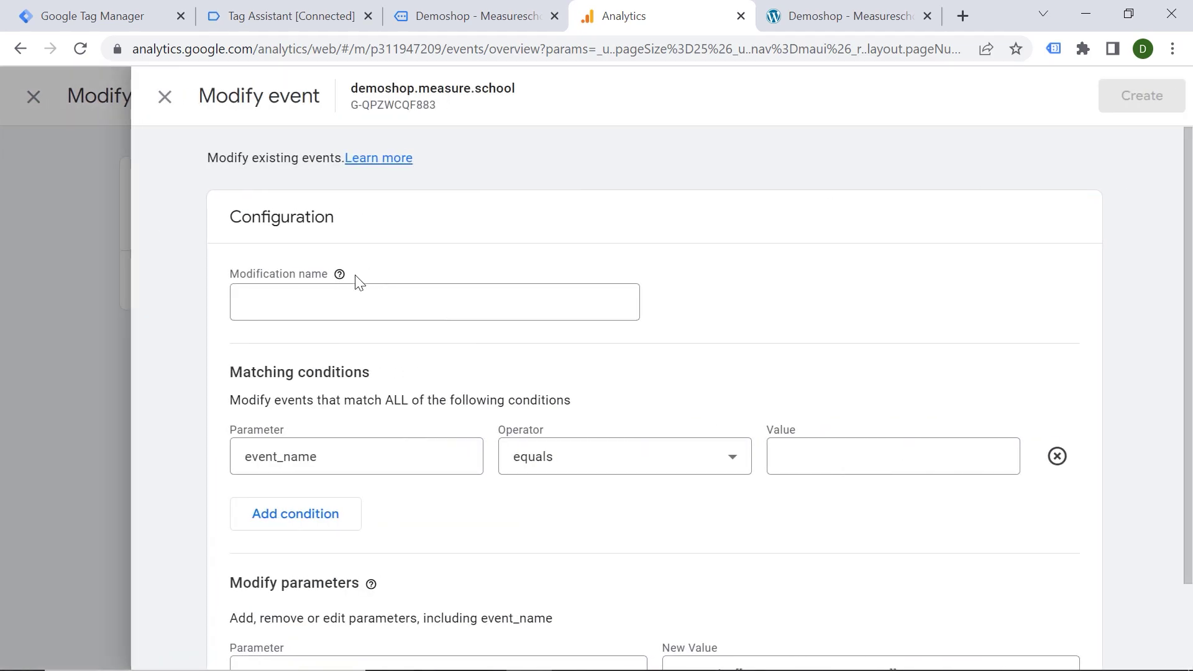
click(327, 301)
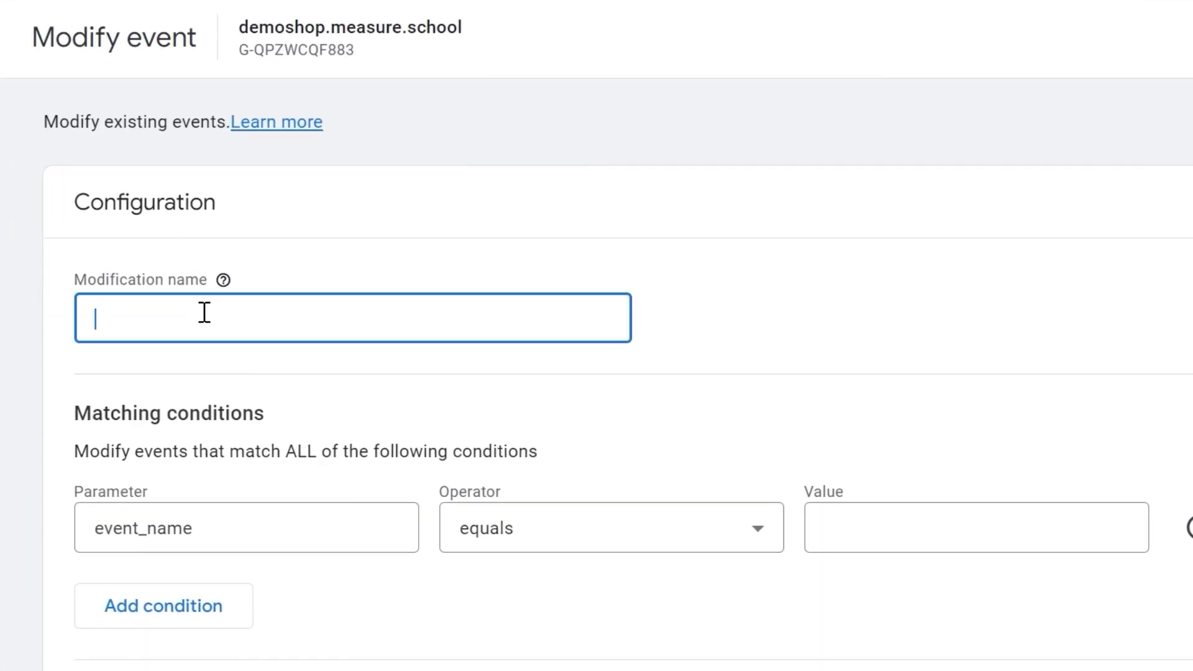
text(PARAM 2 e)
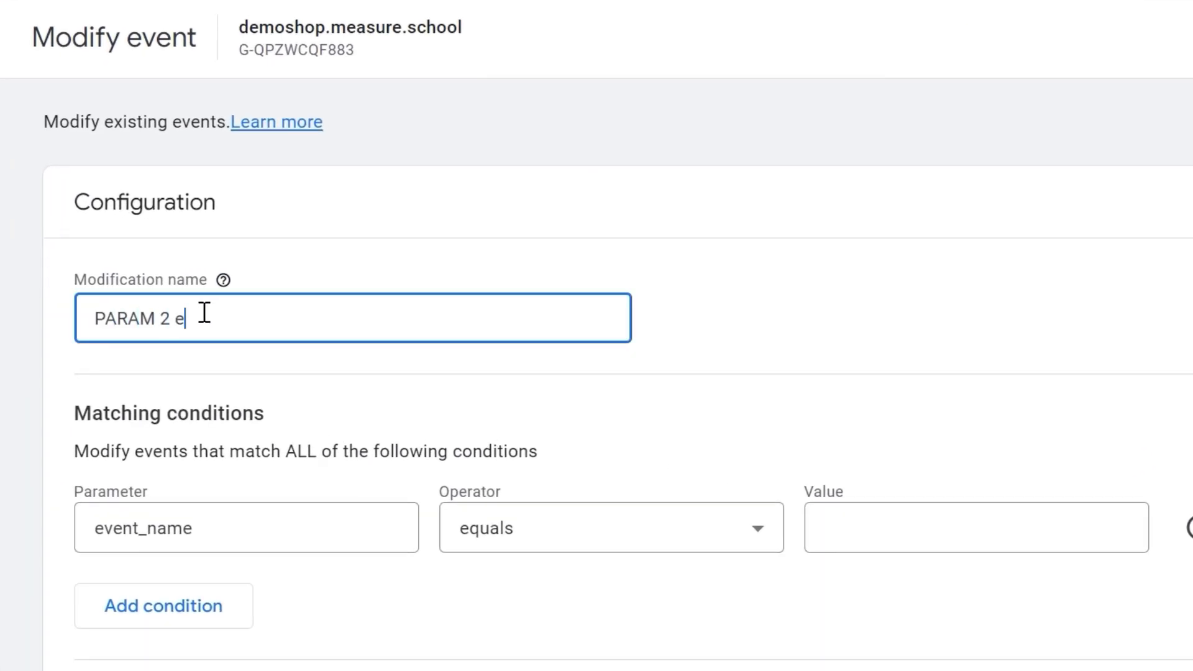
text(mpty value)
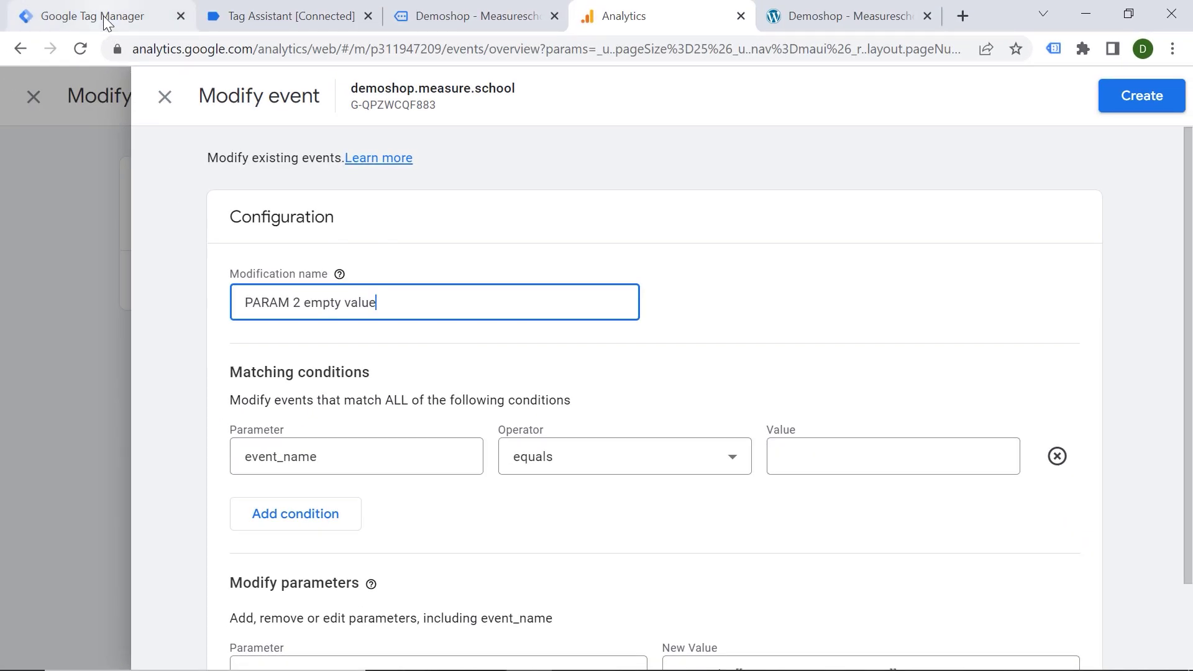
Step: Copy my_test_event from the GA4 - Test - Event tag into the event_name equals condition
click(106, 18)
click(350, 350)
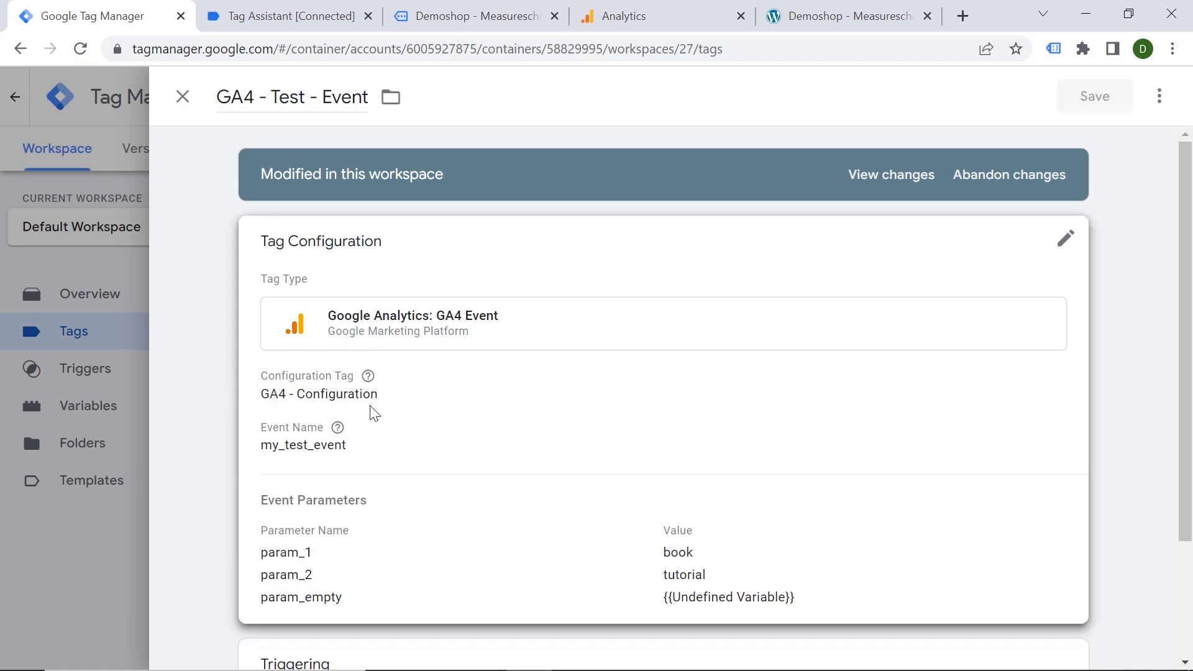
click(341, 438)
drag(371, 503, 277, 503)
key(ctrl+c)
click(628, 16)
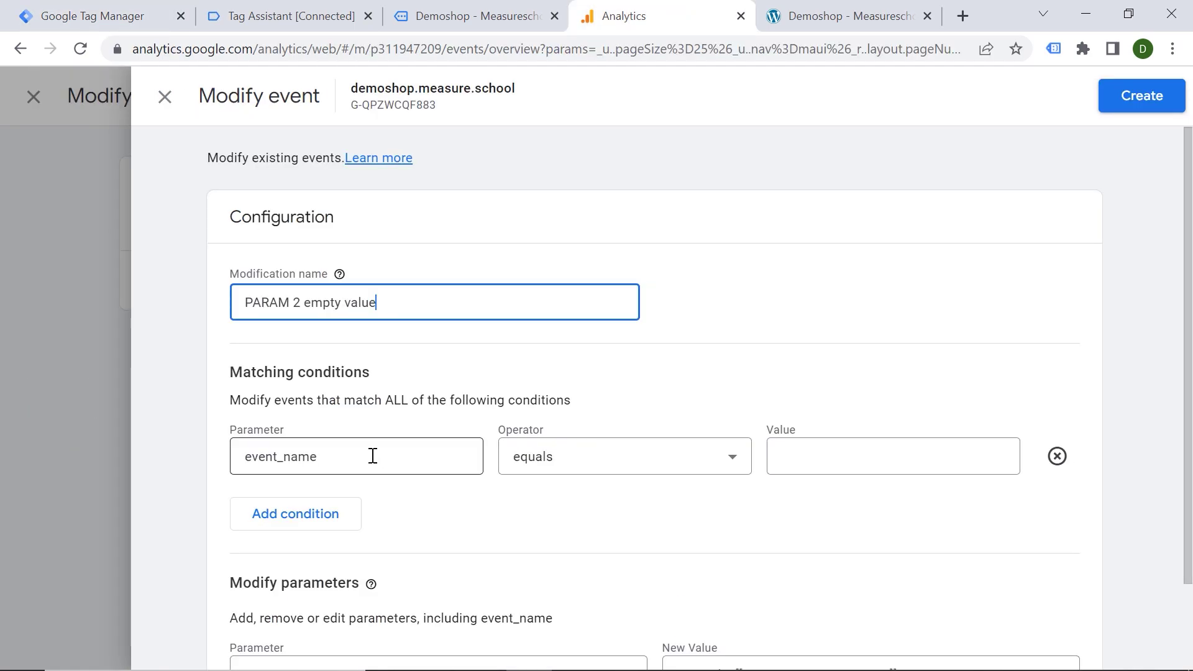
drag(391, 457, 253, 463)
click(841, 456)
key(ctrl+v)
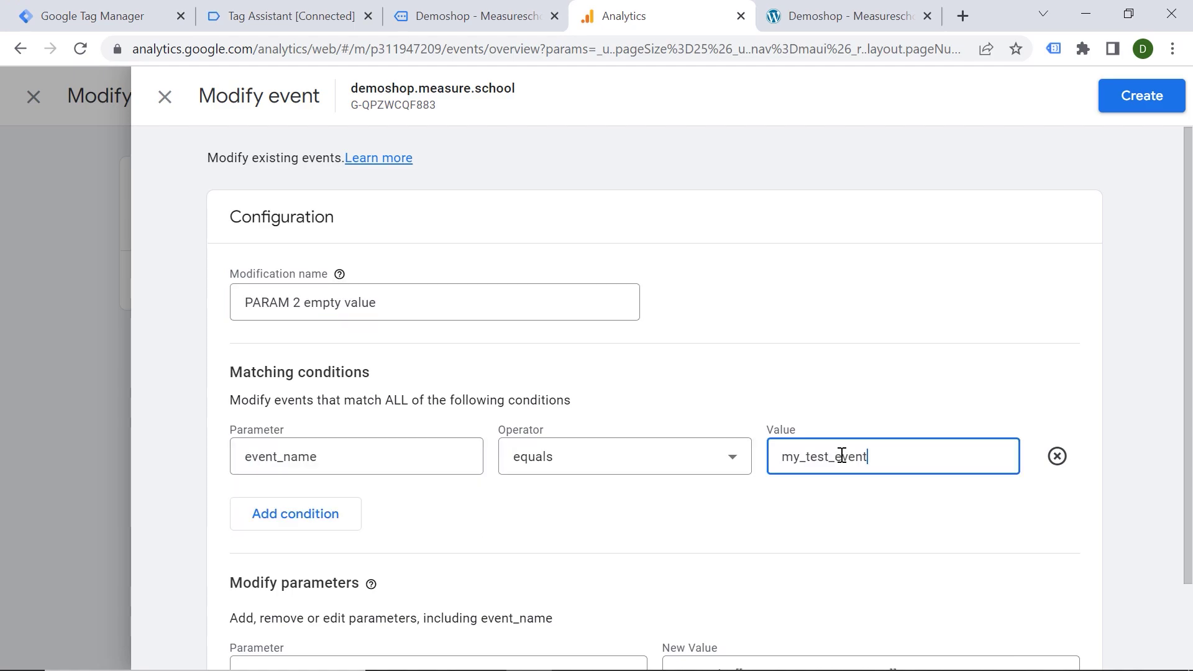
Step: Set param_2, copied from the tag, as the parameter to modify with a blank value, and create it
scroll(397, 613, down, 1)
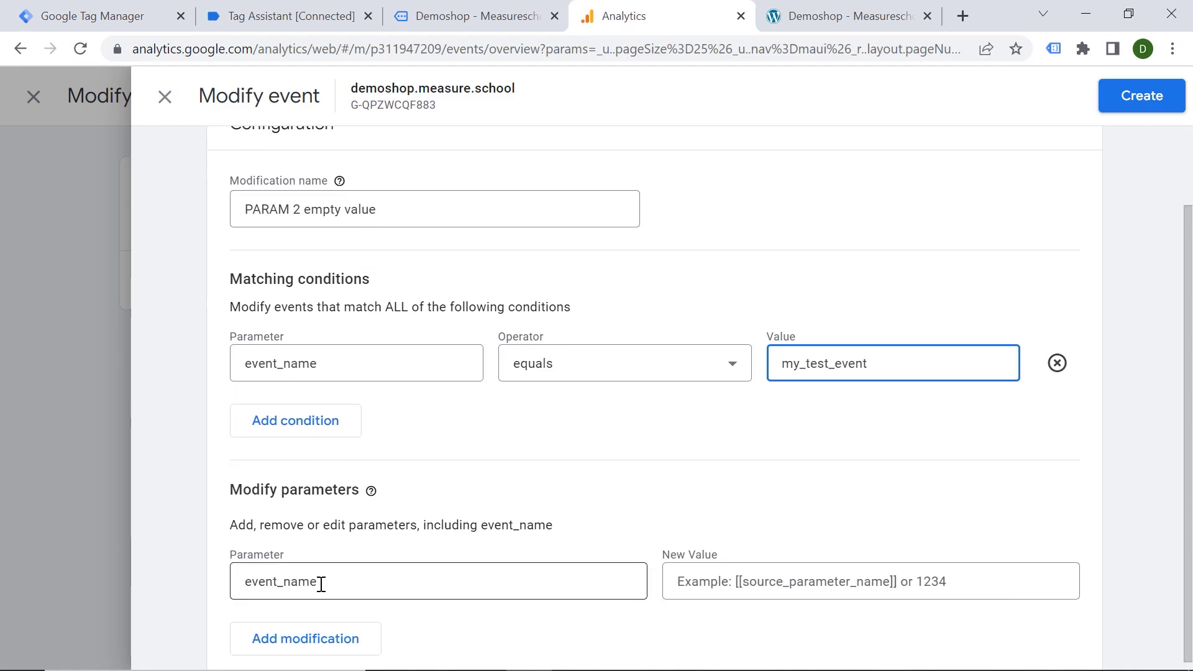
drag(320, 580, 248, 581)
key(BackSpace)
key(ctrl+1)
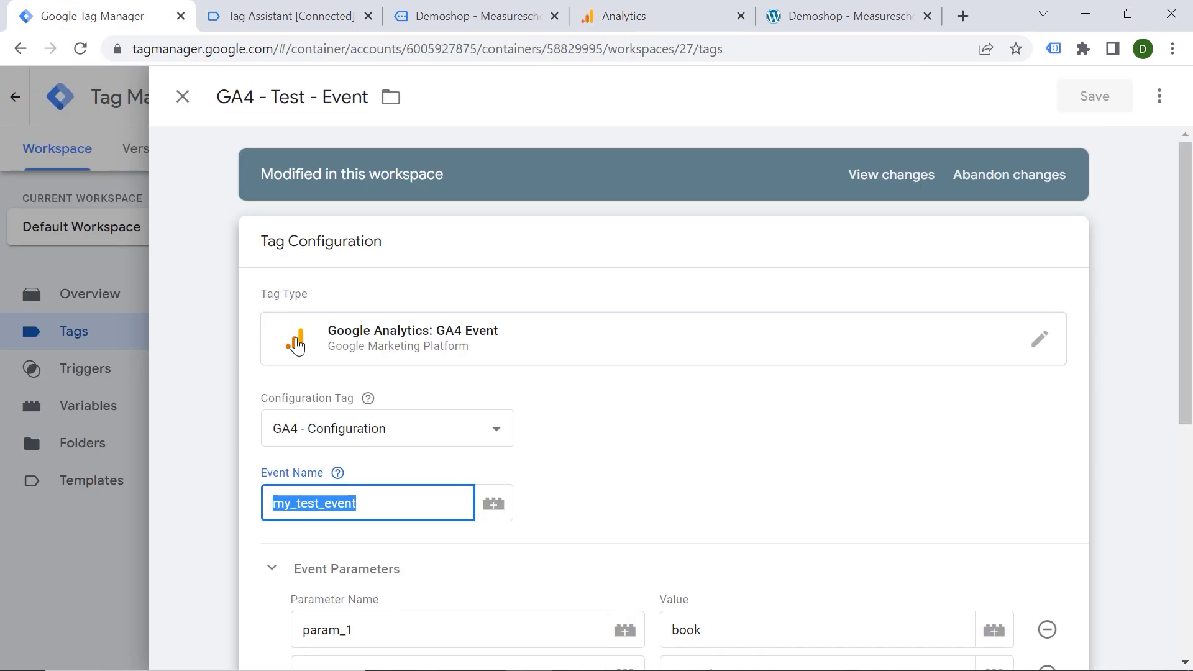
click(320, 497)
scroll(373, 488, down, 3)
drag(366, 489, 306, 490)
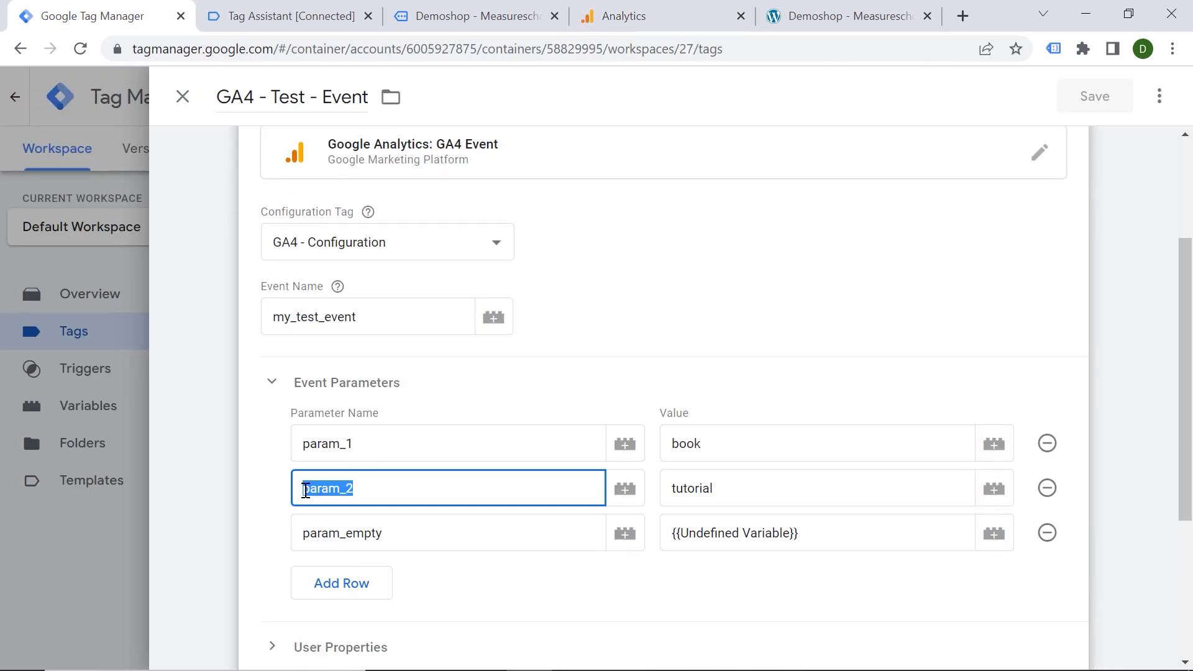
key(ctrl+c)
key(ctrl+4)
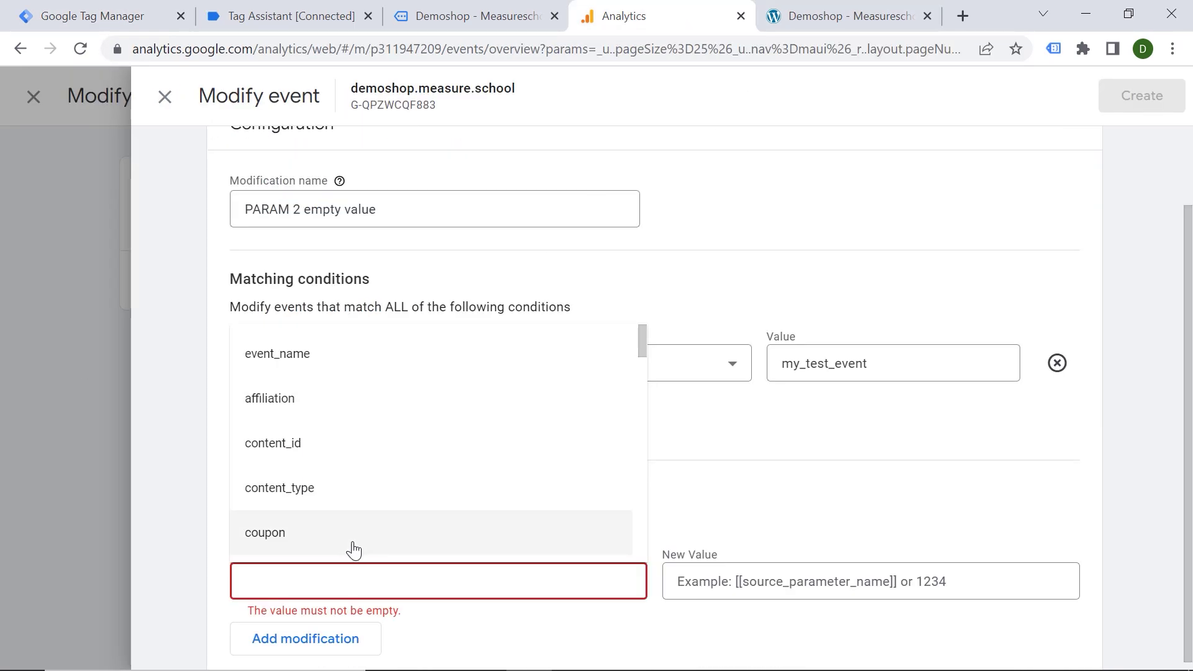
key(ctrl+v)
click(705, 581)
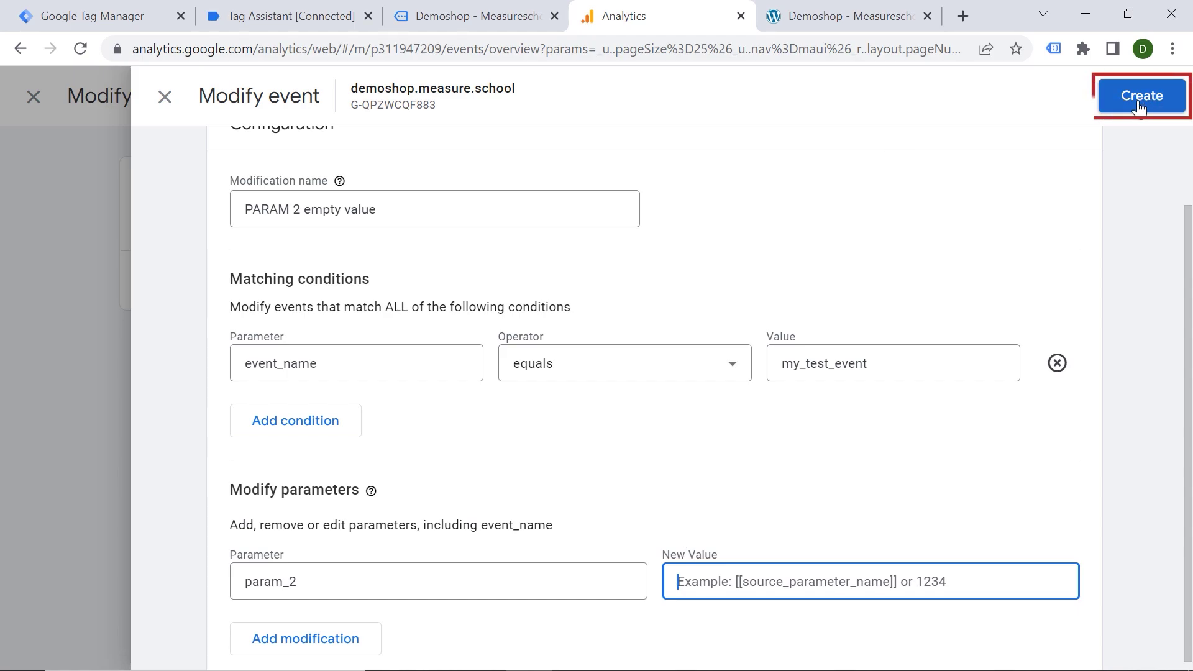
click(1111, 99)
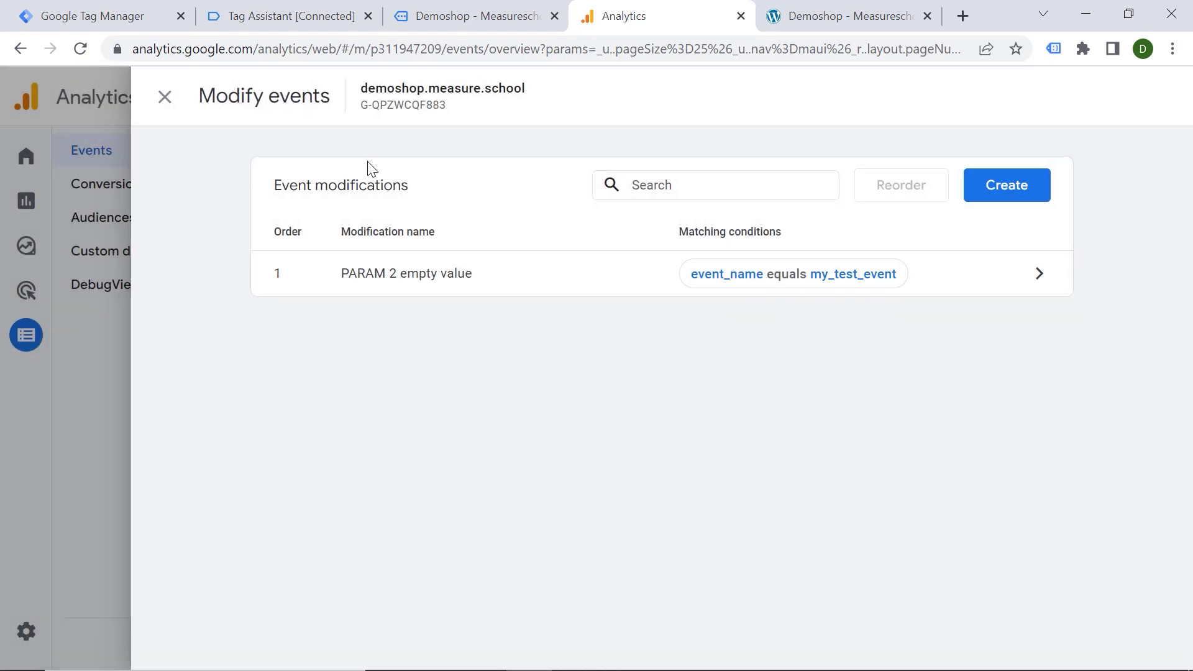
Step: Close the open panels and start a Tag Manager preview session in Tag Assistant
click(165, 103)
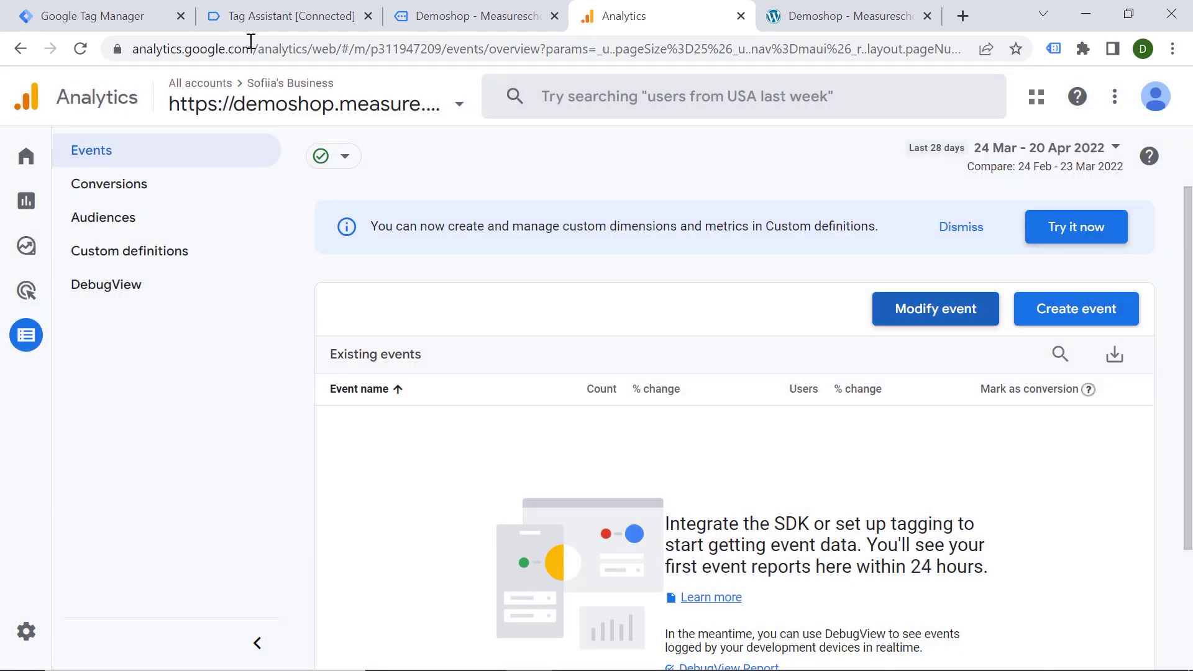
click(124, 17)
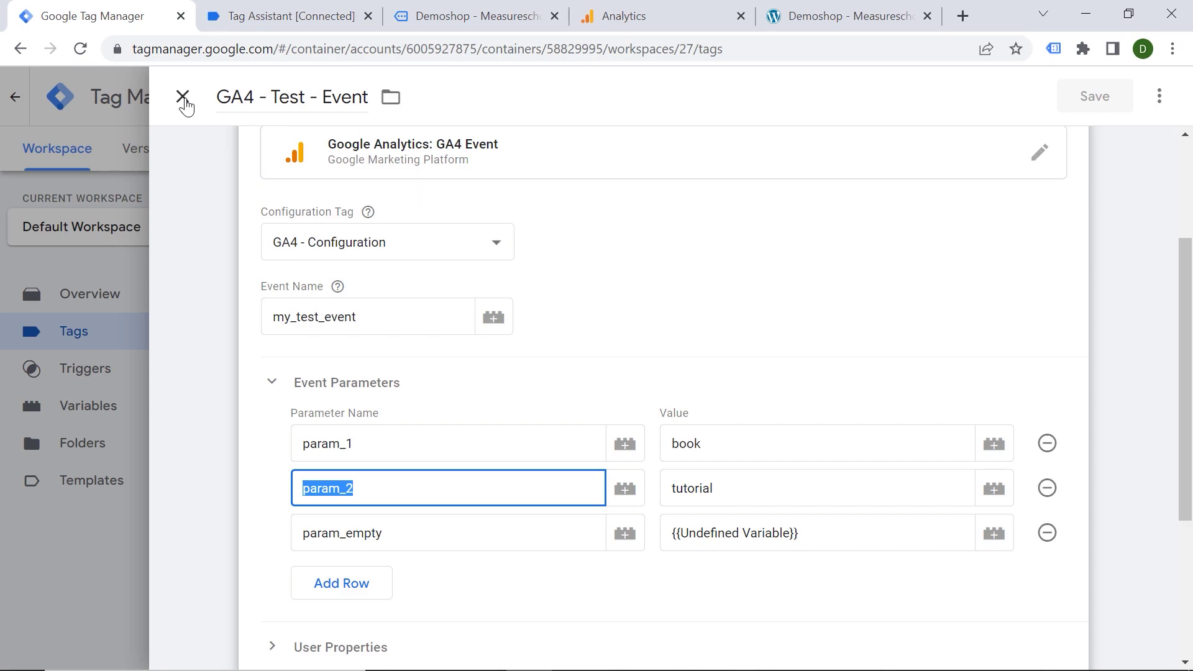
click(182, 96)
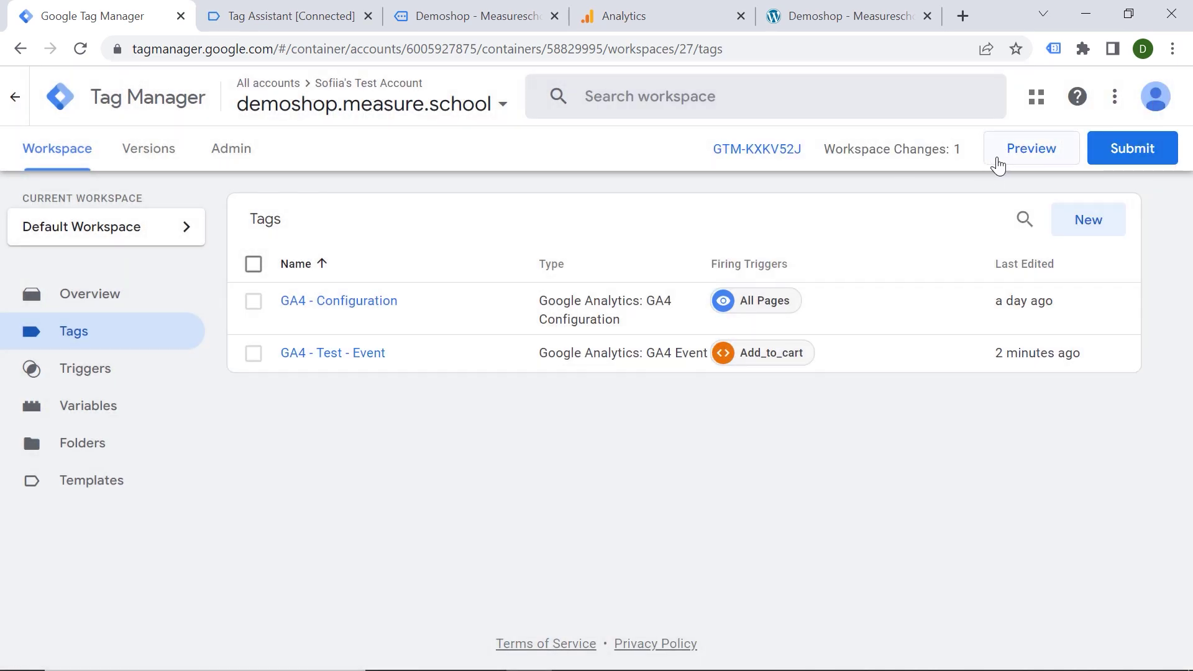
click(995, 161)
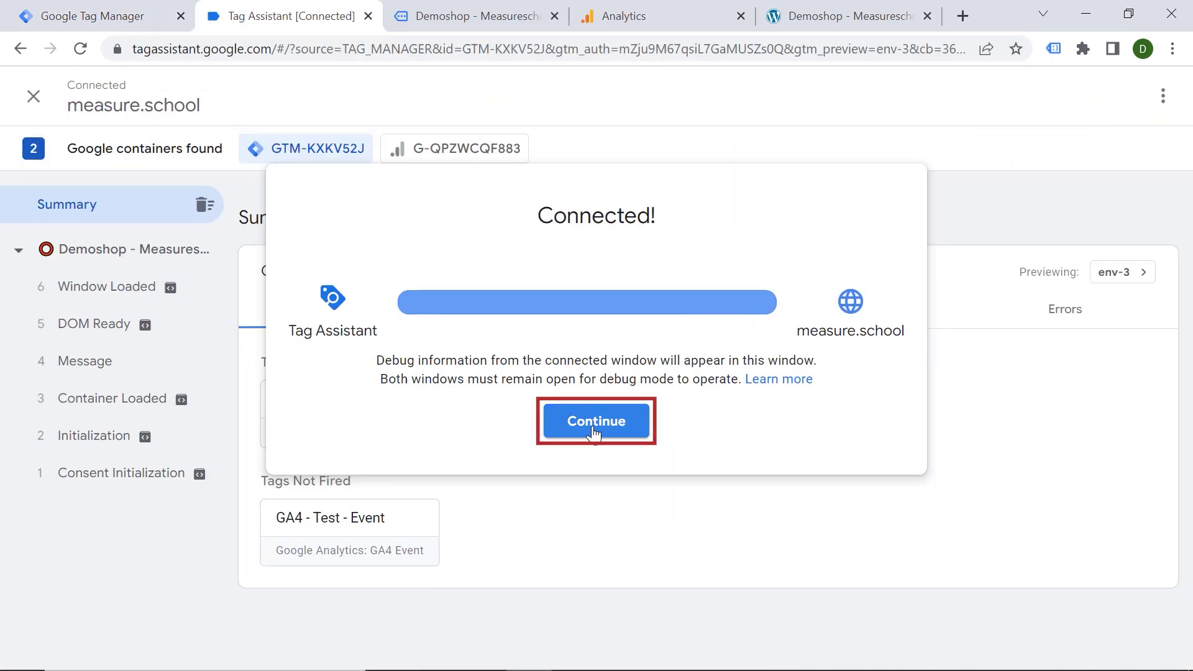
click(621, 439)
Step: Add the Happy Ninja hoodie to the demo shop cart to fire the test event
click(435, 16)
scroll(437, 301, down, 8)
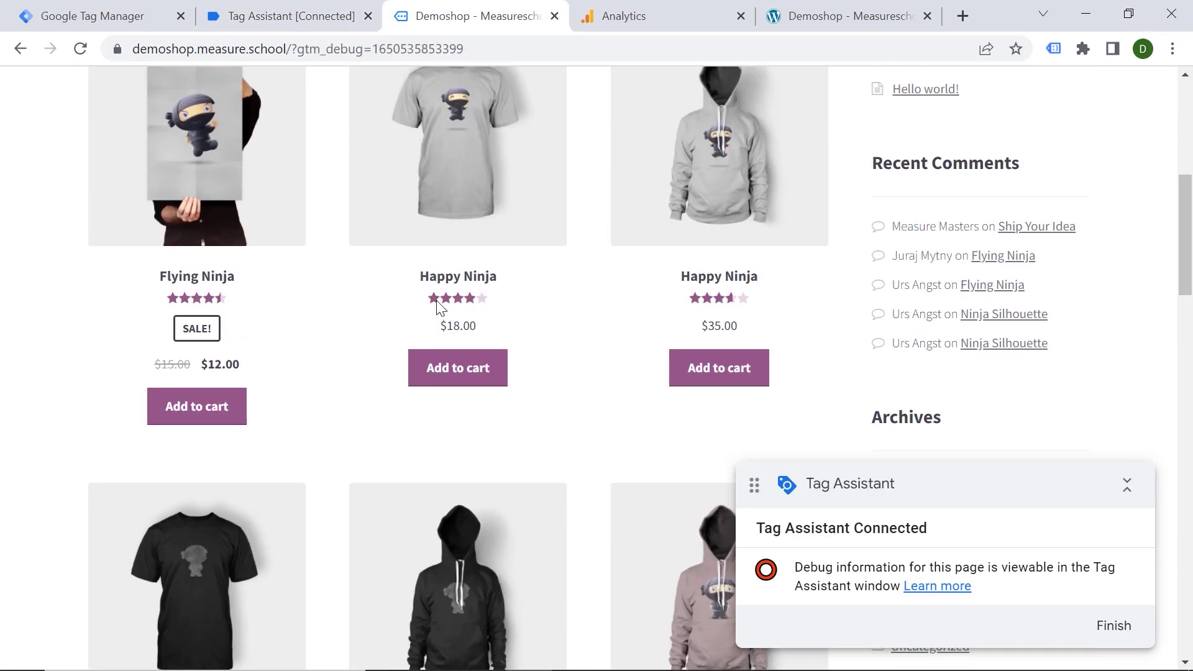
click(705, 377)
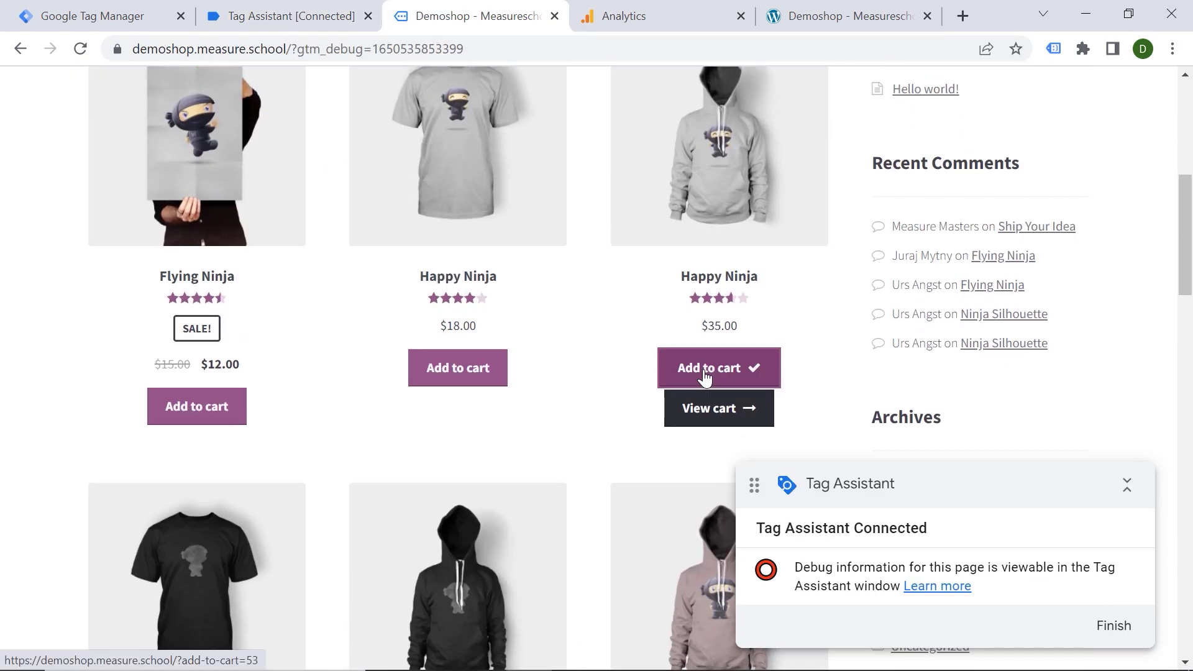
click(299, 16)
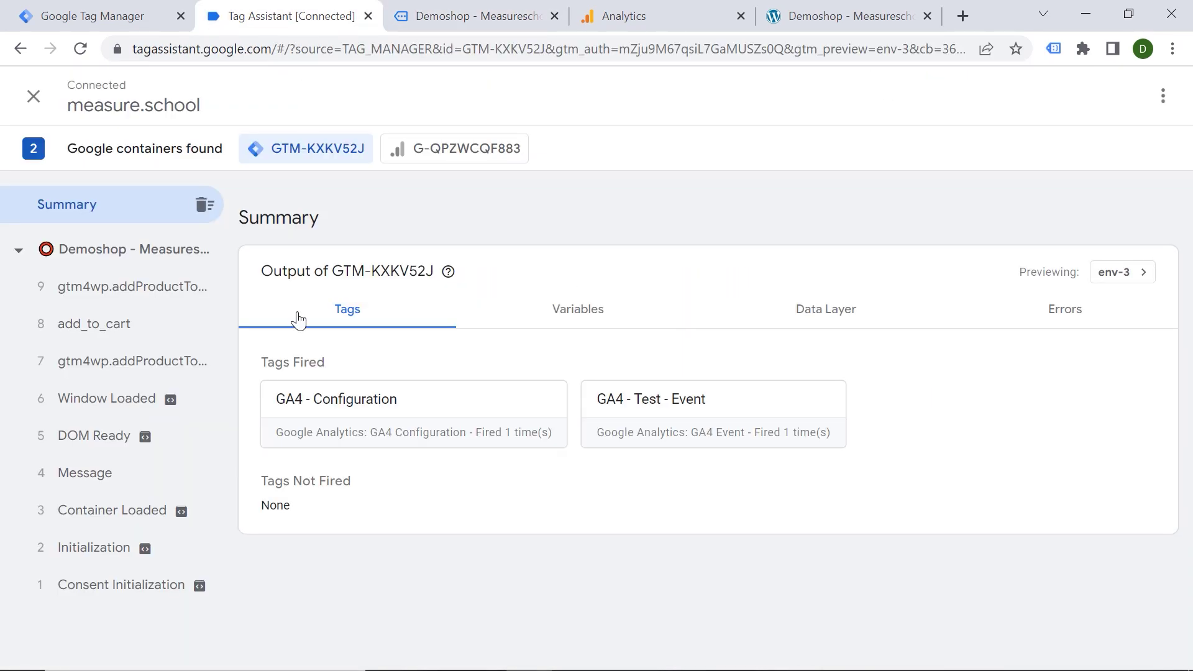
Step: Inspect the GA4 - Test - Event tag on the add_to_cart event, then open Analytics DebugView
click(156, 332)
click(390, 522)
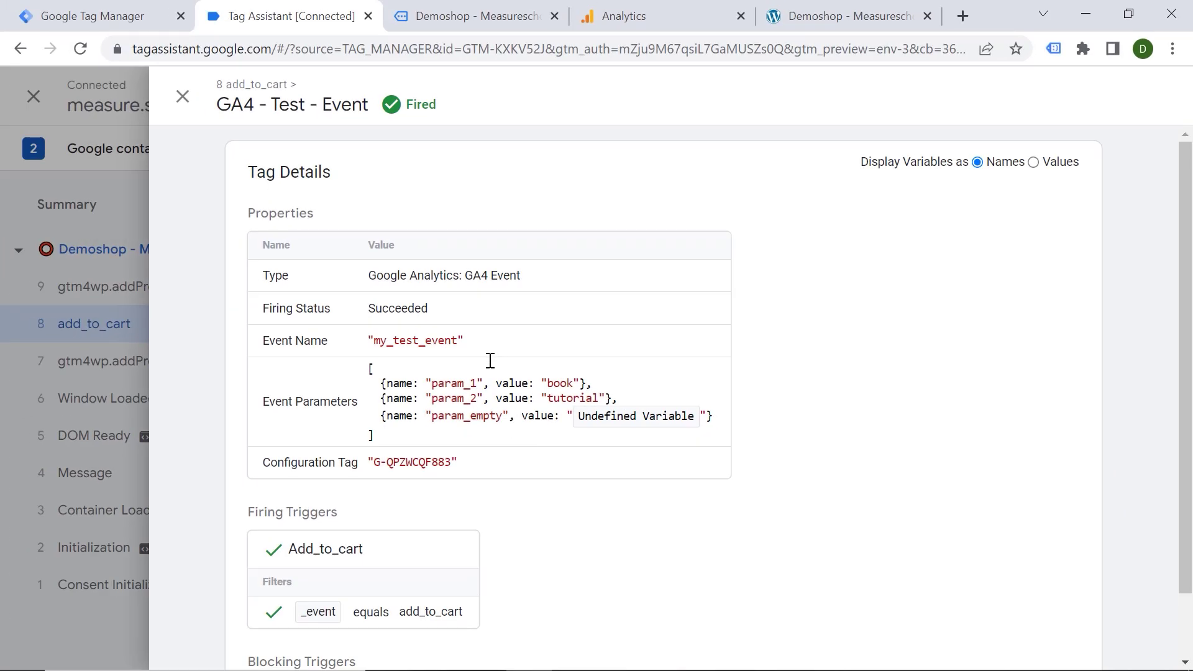
click(618, 20)
click(122, 285)
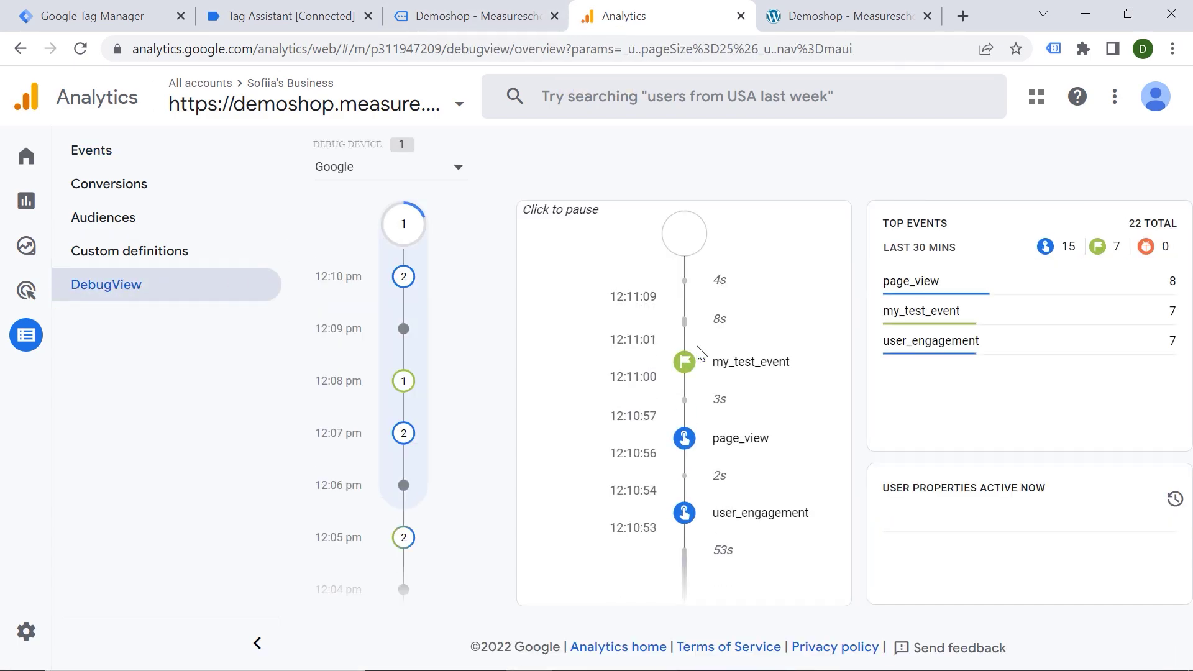
Step: Inspect the newest my_test_event's parameters, with param_1 showing book, then return to Tag Assistant
click(738, 373)
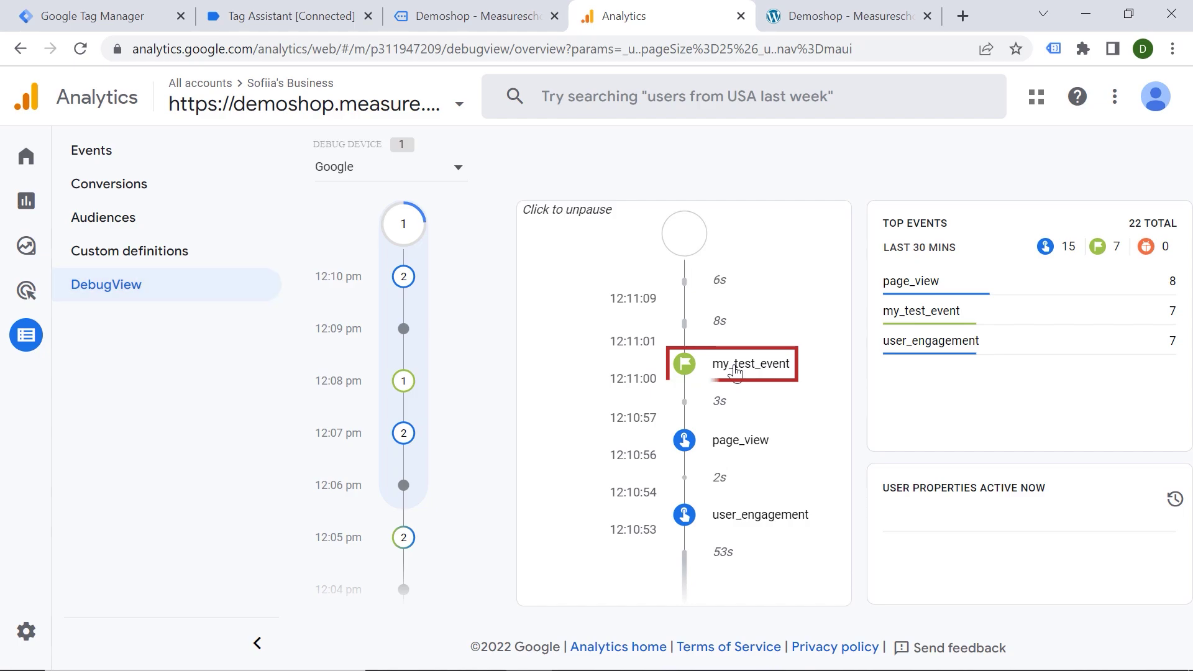
scroll(638, 359, down, 3)
scroll(638, 359, down, 1)
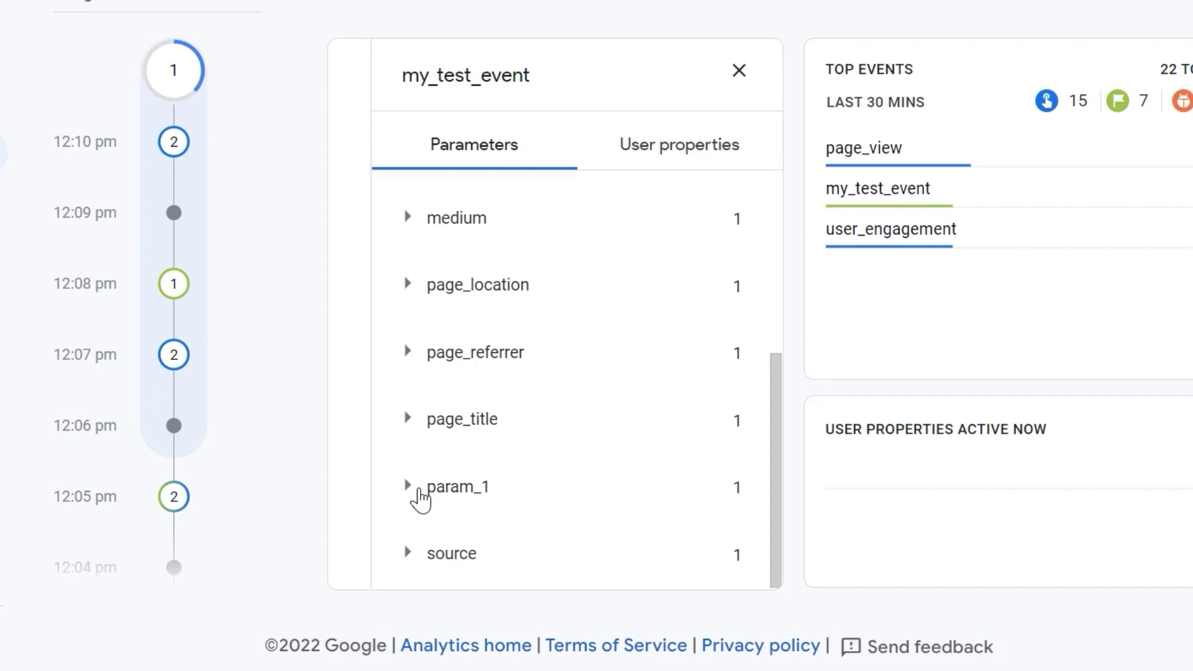
click(411, 490)
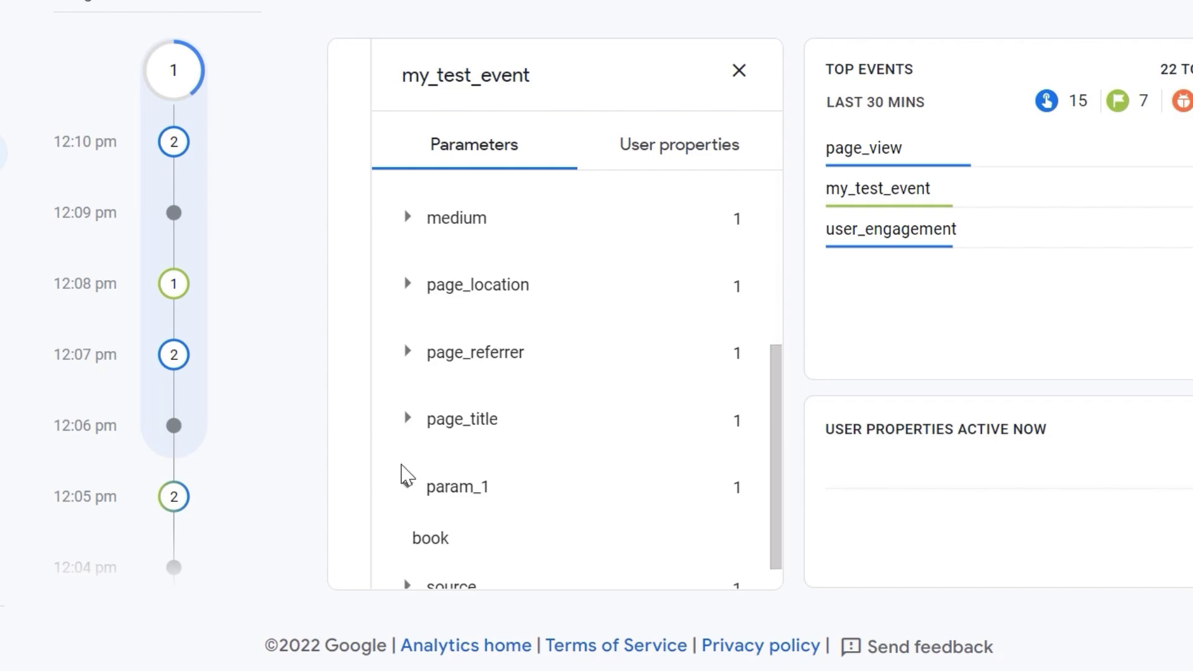
scroll(435, 435, down, 1)
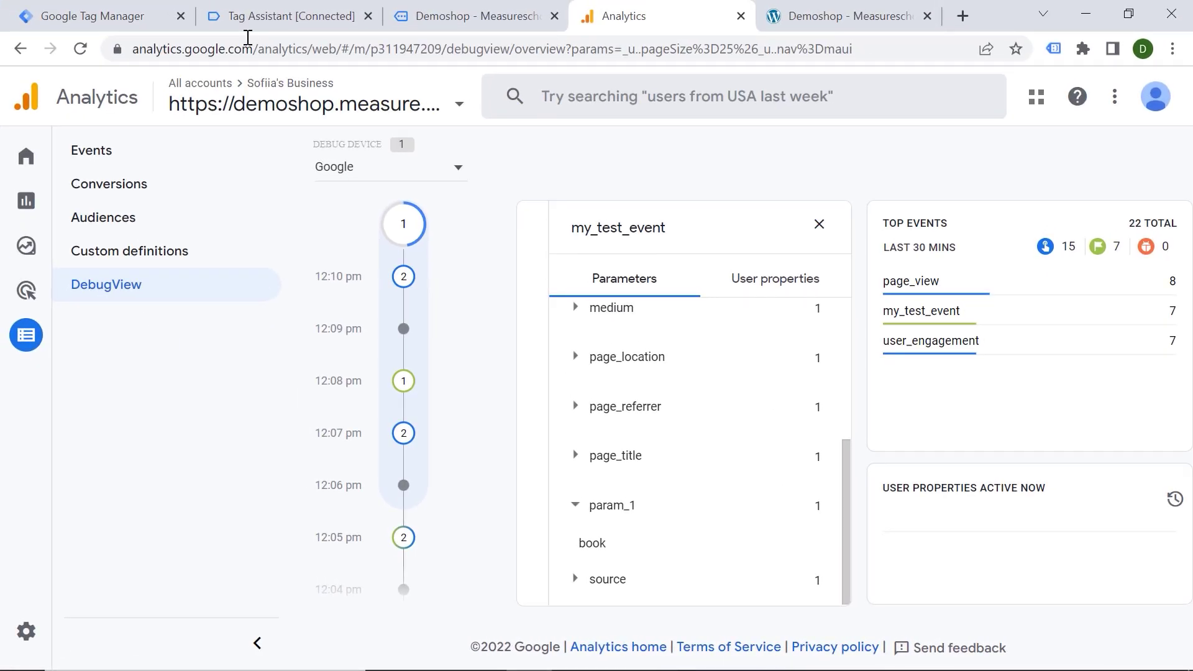
click(261, 19)
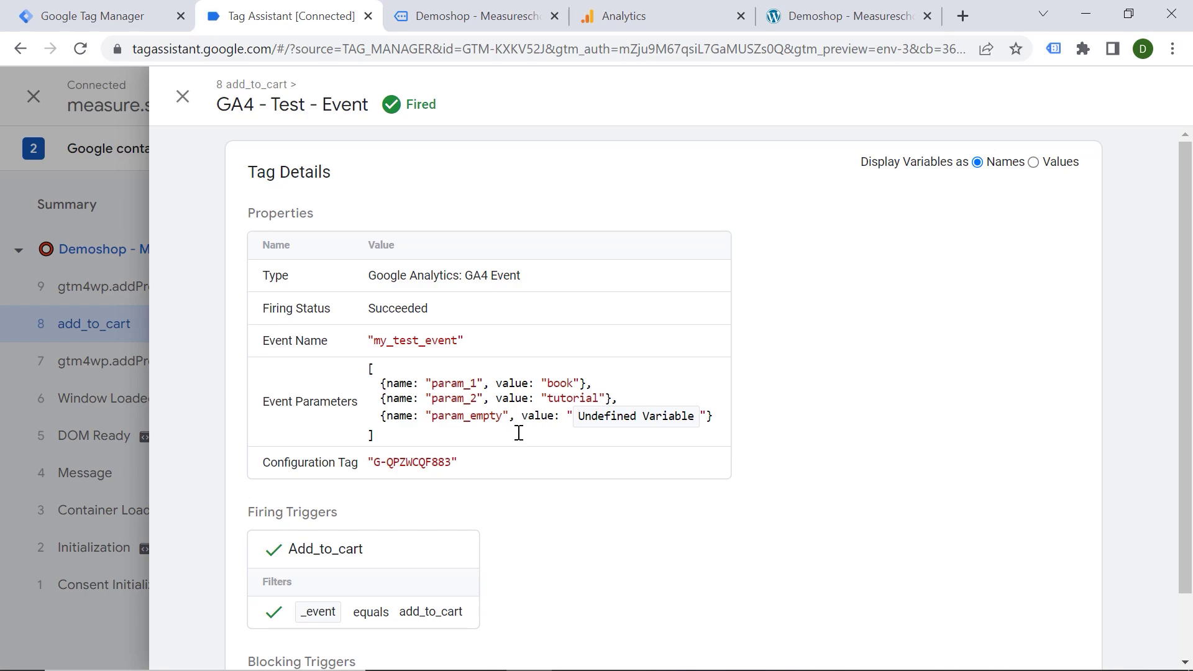
Step: Return to the Analytics DebugView showing my_test_event's parameters
click(618, 22)
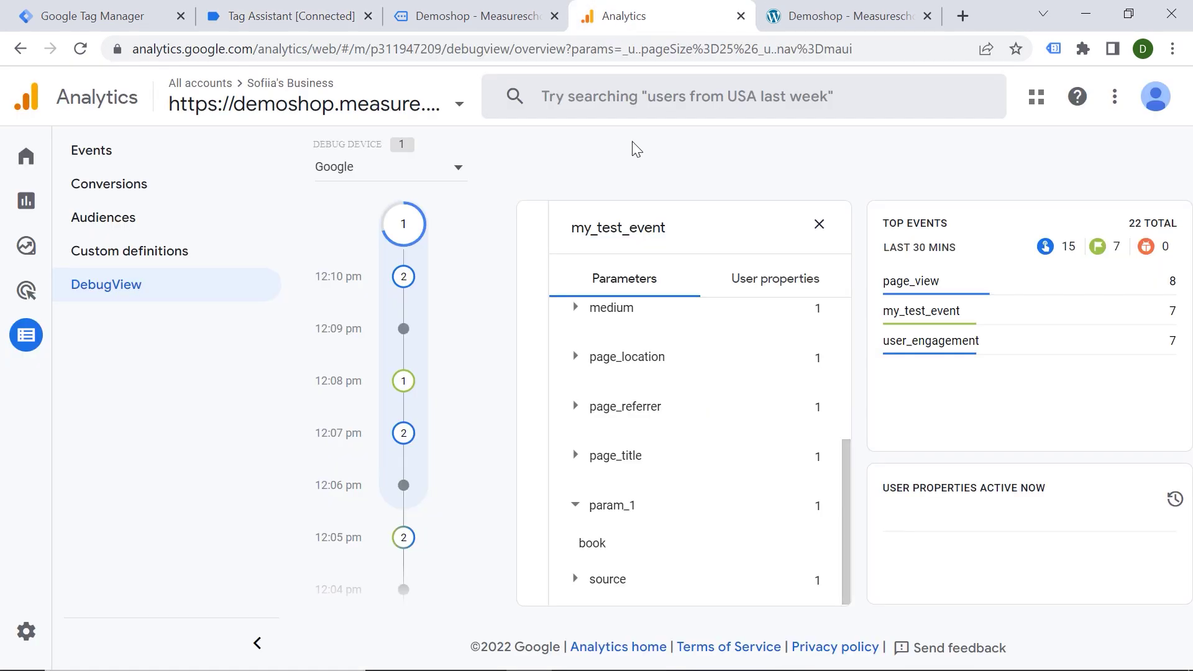